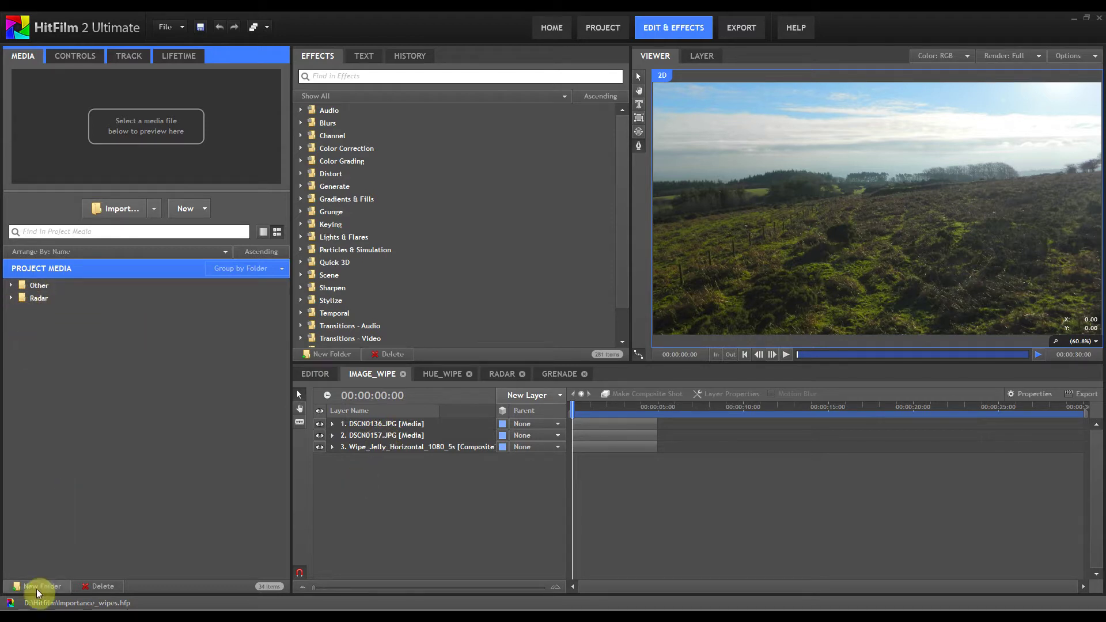
# - Dismiss the Project Media context menu and expand the Radar folder to show Embedded_Composites and Radar
pyautogui.rightClick(54, 549)
pyautogui.moveTo(184, 442)
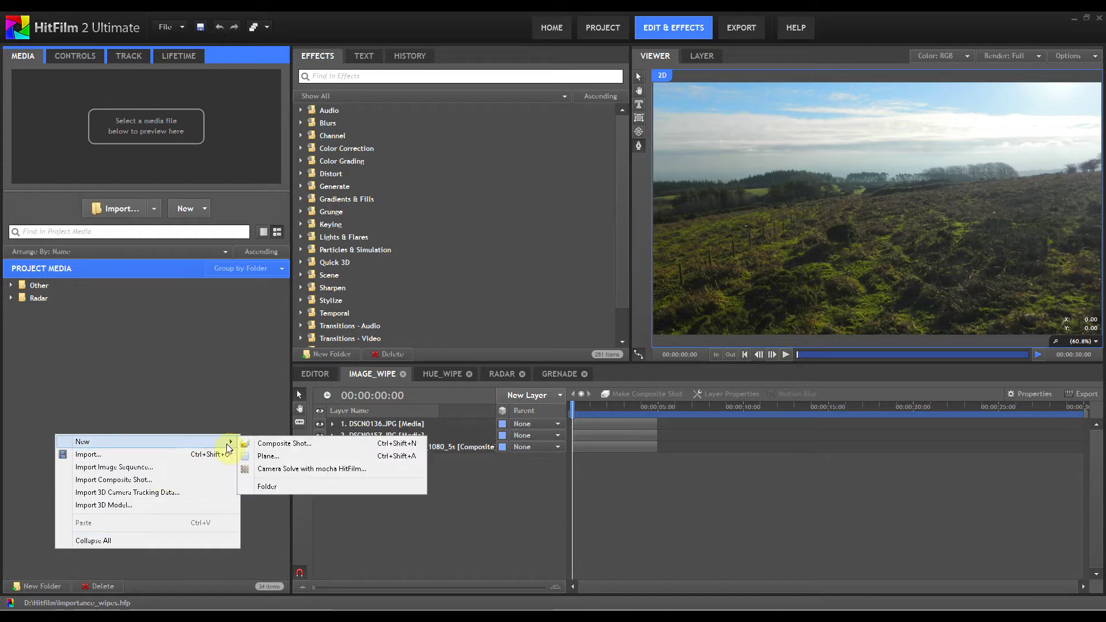
pyautogui.click(173, 375)
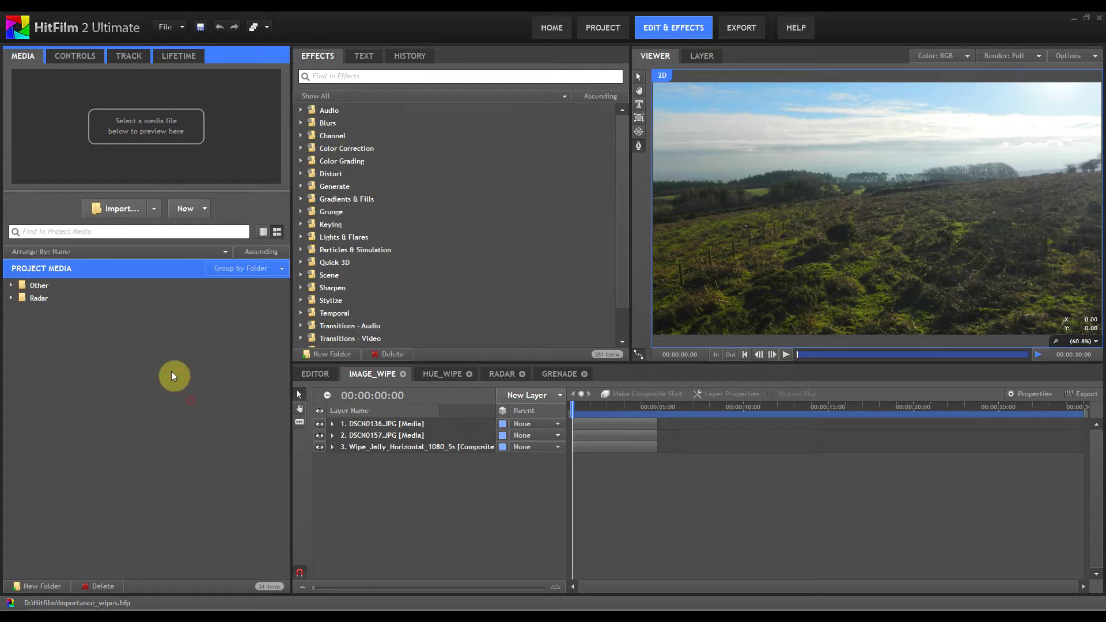
pyautogui.click(10, 298)
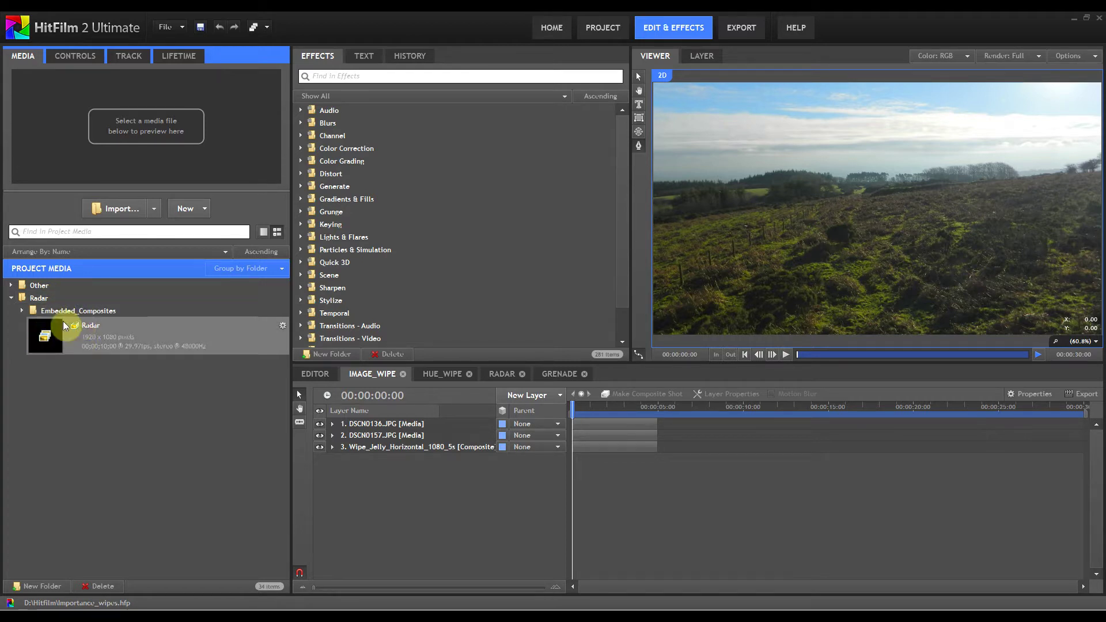
pyautogui.click(21, 310)
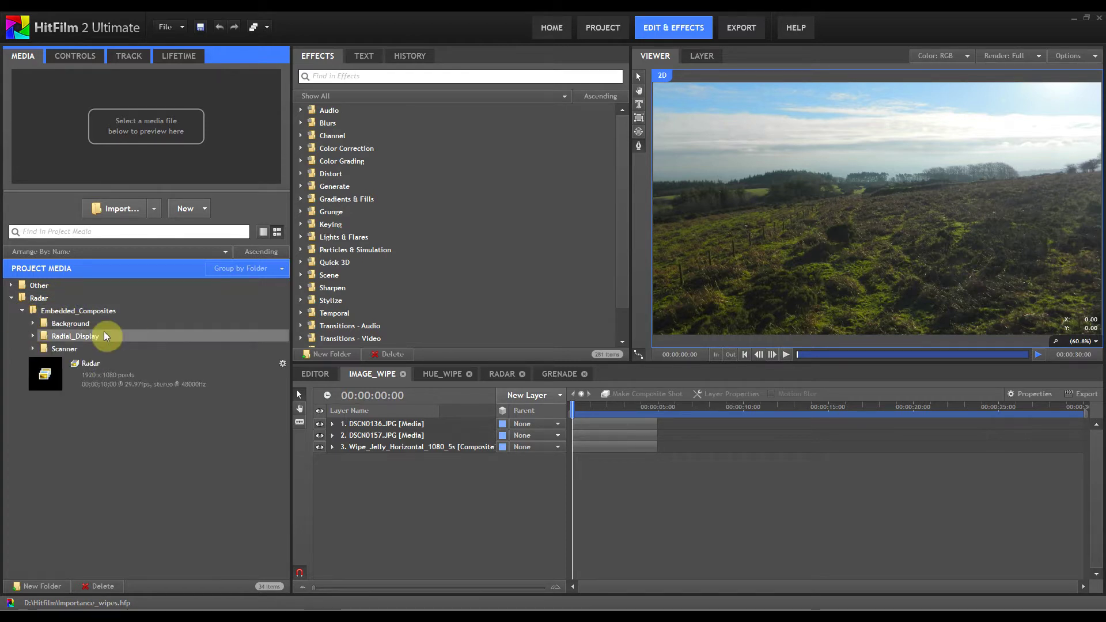
pyautogui.click(24, 323)
pyautogui.click(33, 323)
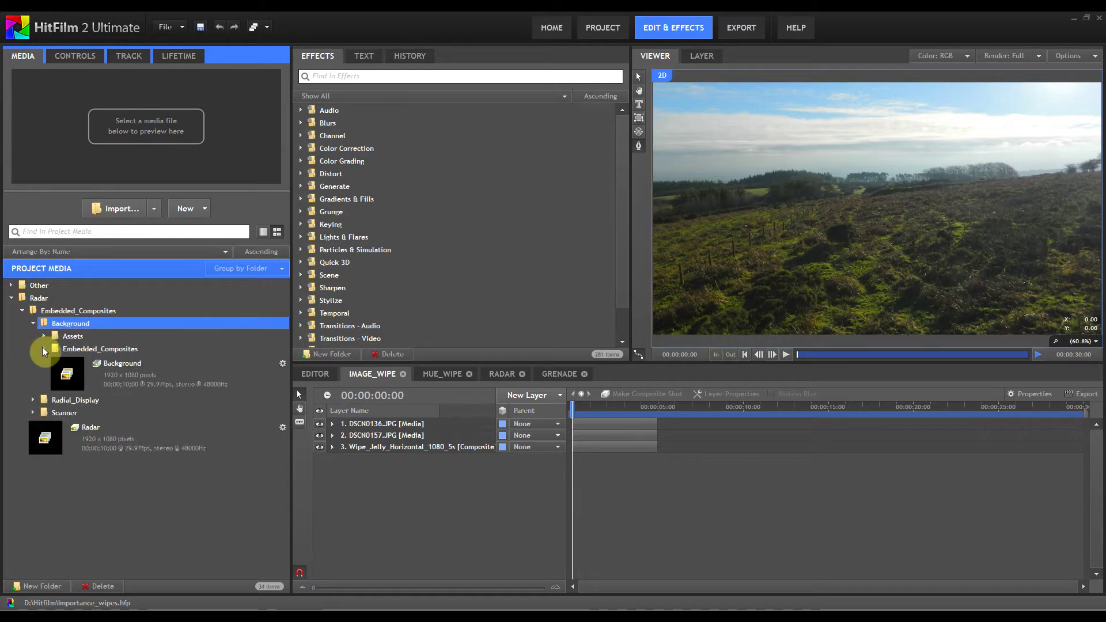
pyautogui.click(43, 349)
pyautogui.click(42, 336)
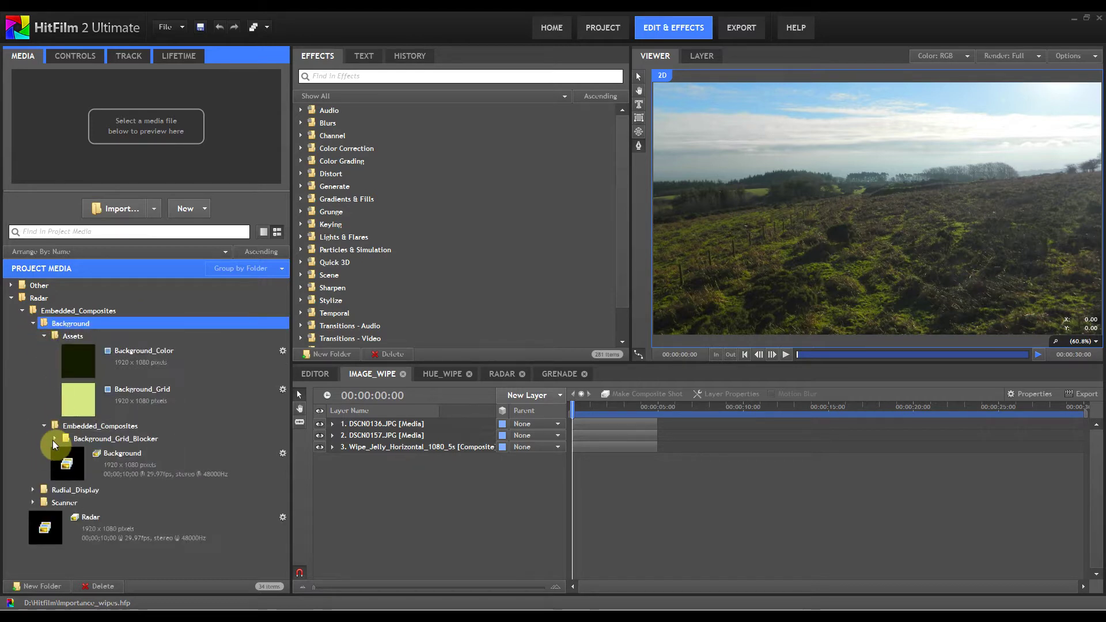
pyautogui.click(54, 439)
pyautogui.click(65, 452)
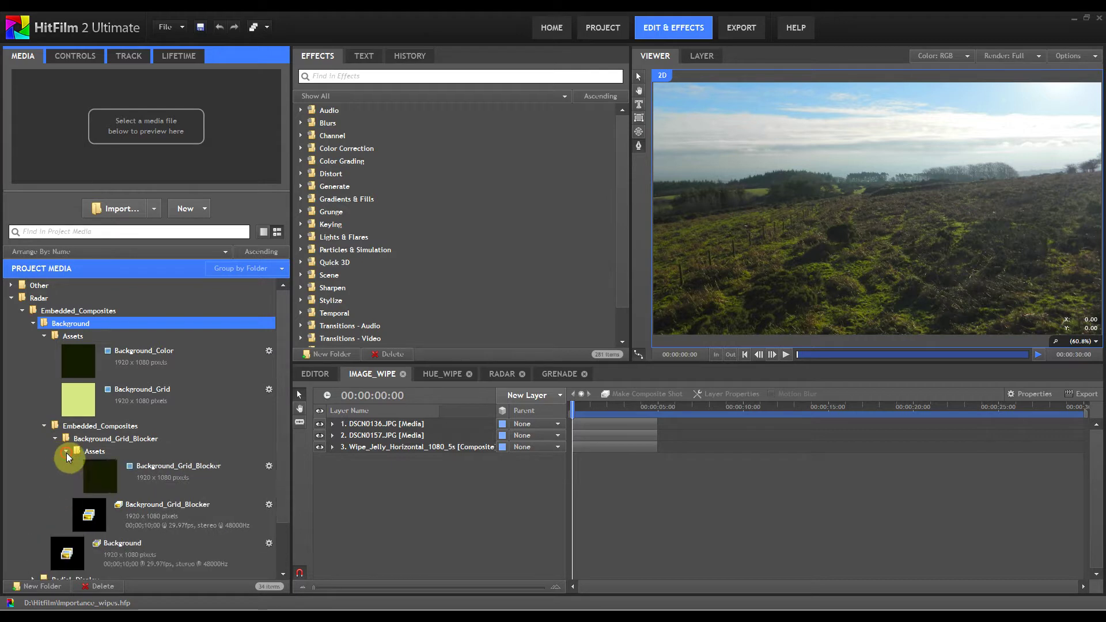
pyautogui.click(32, 323)
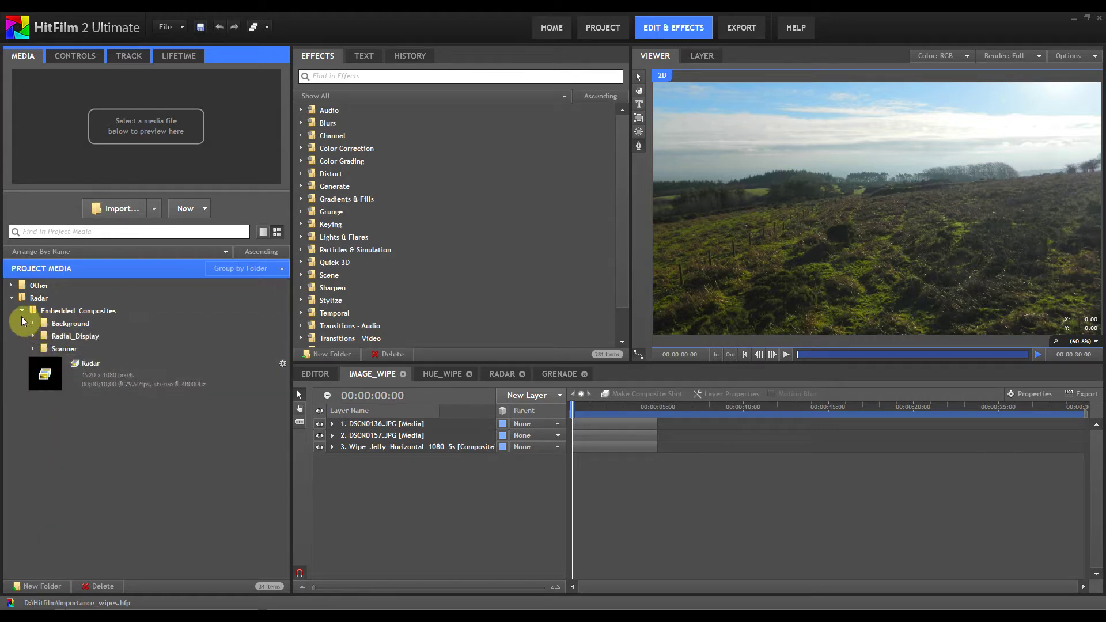
pyautogui.click(22, 310)
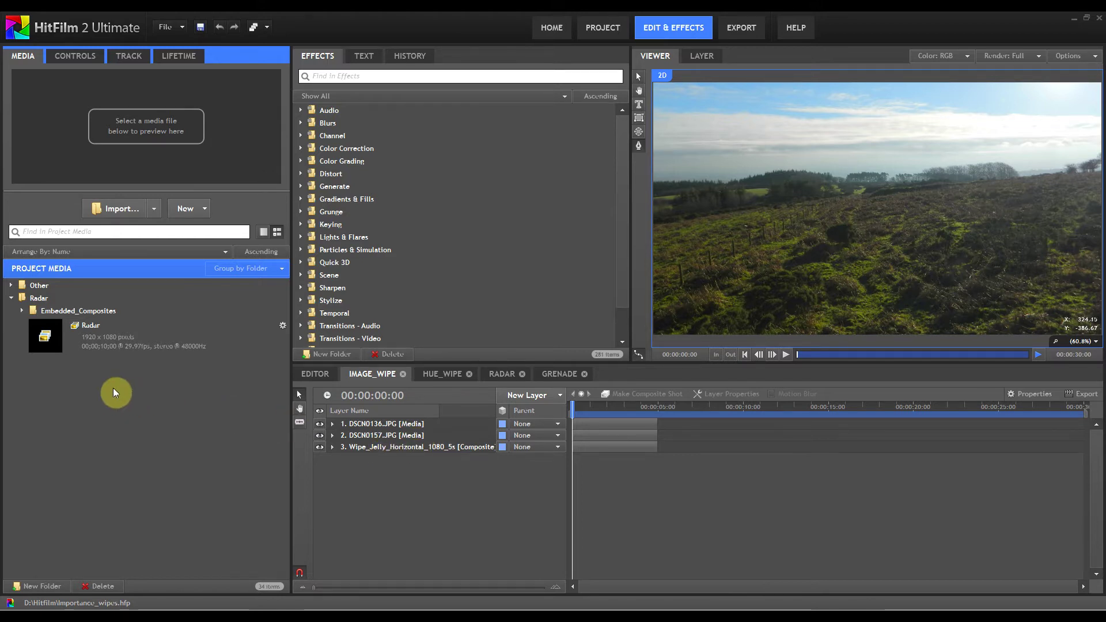
pyautogui.rightClick(88, 383)
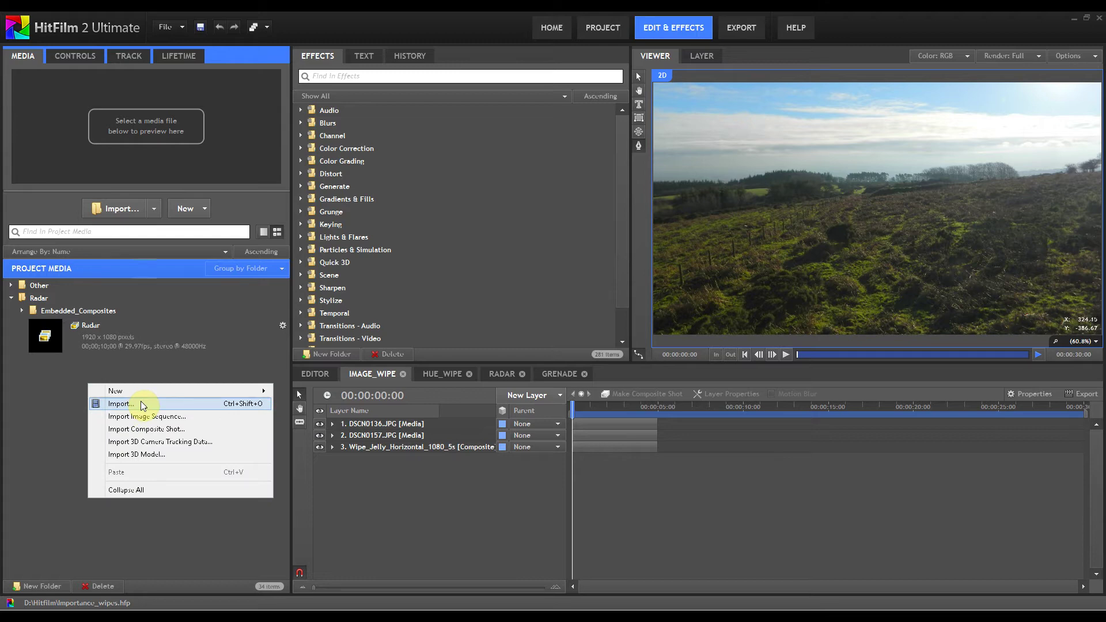
pyautogui.click(152, 209)
pyautogui.click(182, 293)
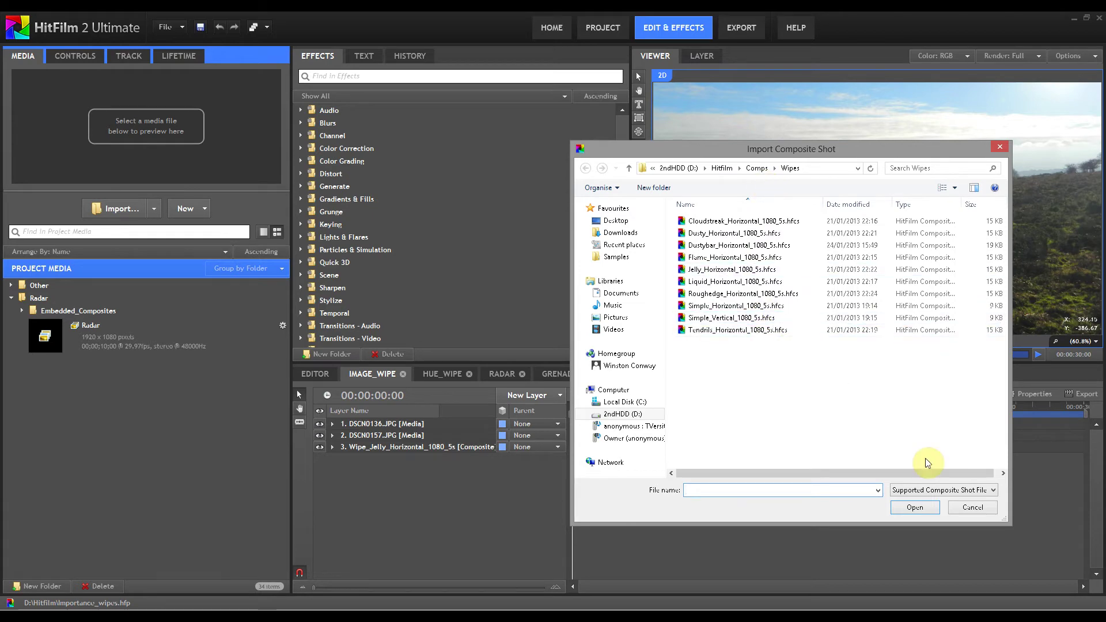
pyautogui.click(965, 511)
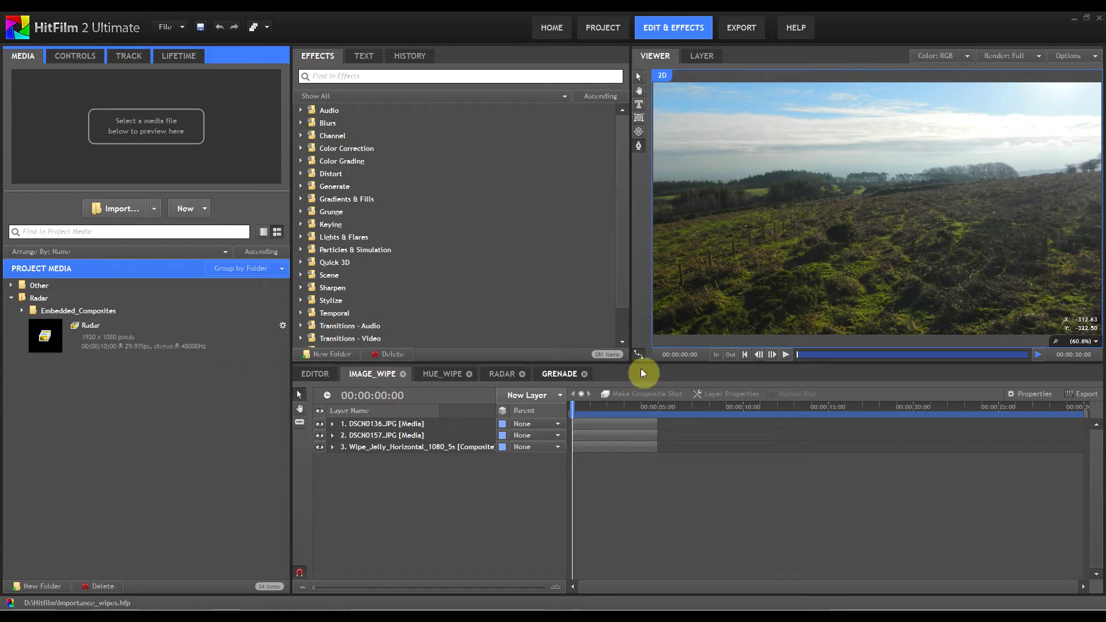
# - Play through the IMAGE_WIPE transition, then the HUE_WIPE composite's wipe
pyautogui.click(785, 356)
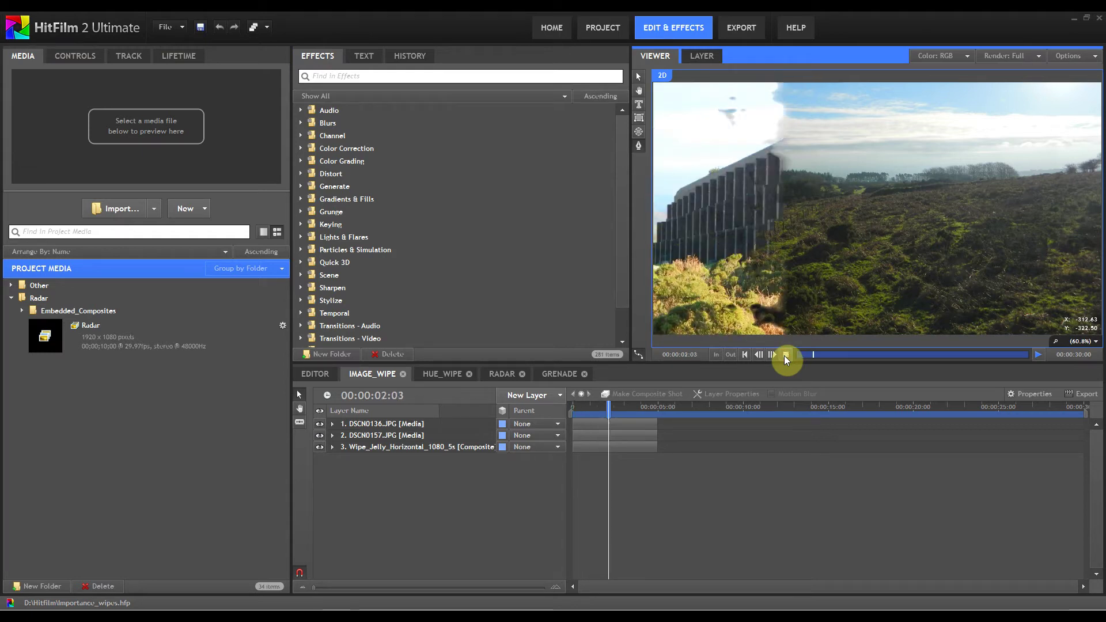
pyautogui.click(784, 356)
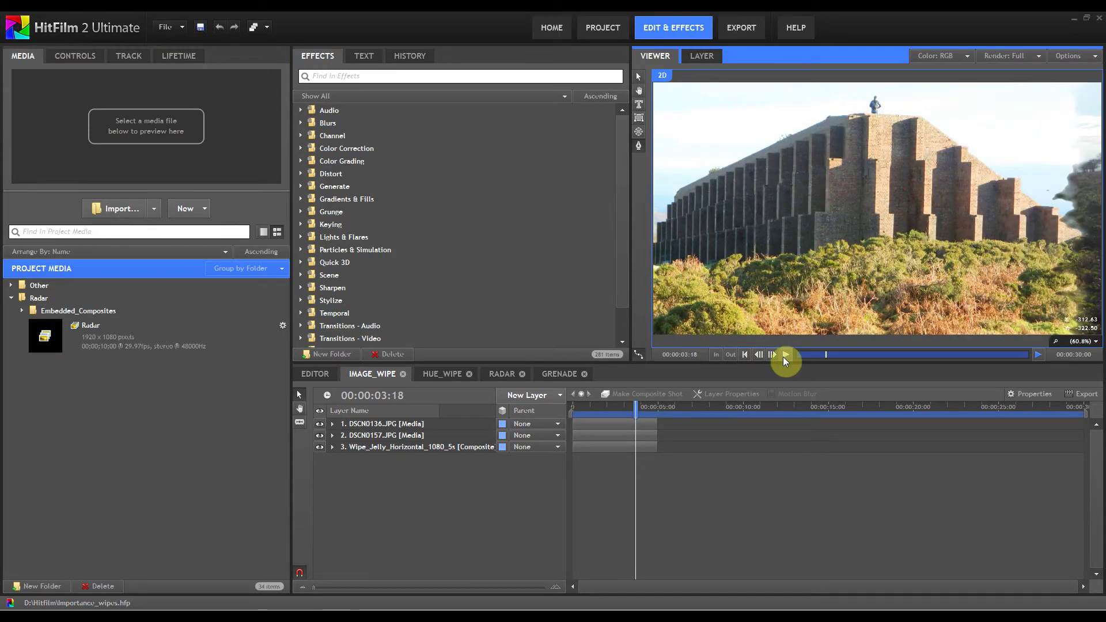
pyautogui.click(433, 375)
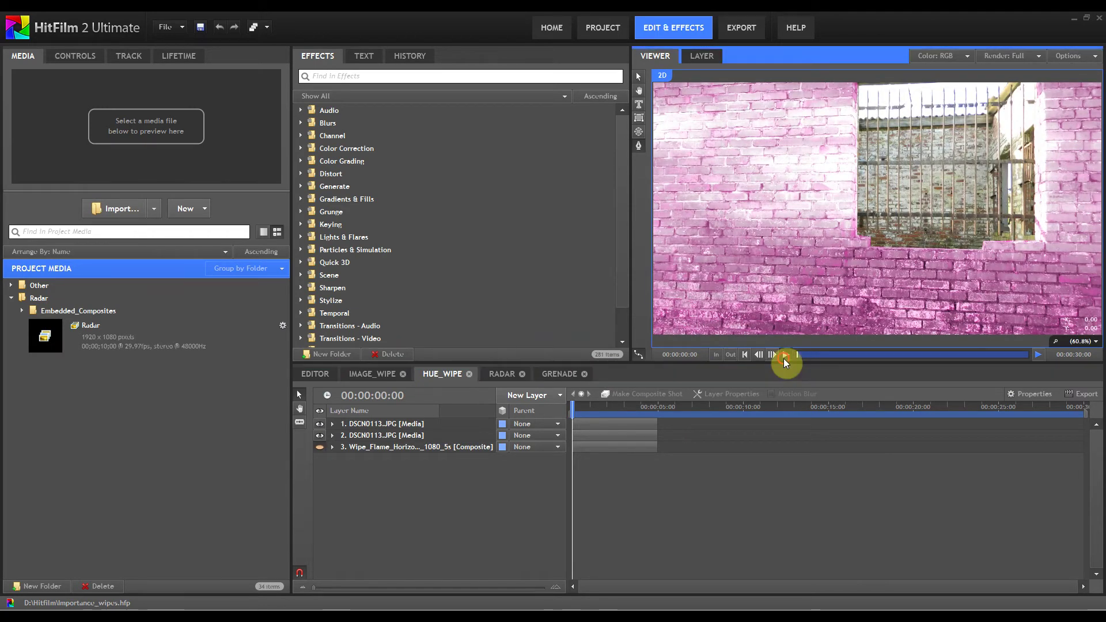
pyautogui.click(785, 355)
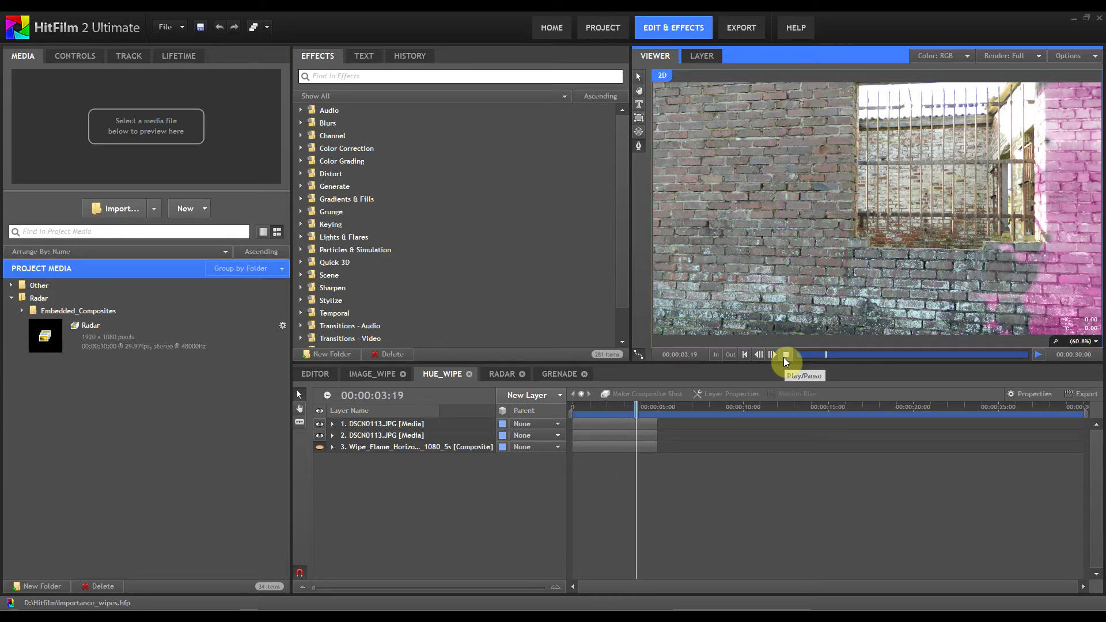
pyautogui.click(785, 356)
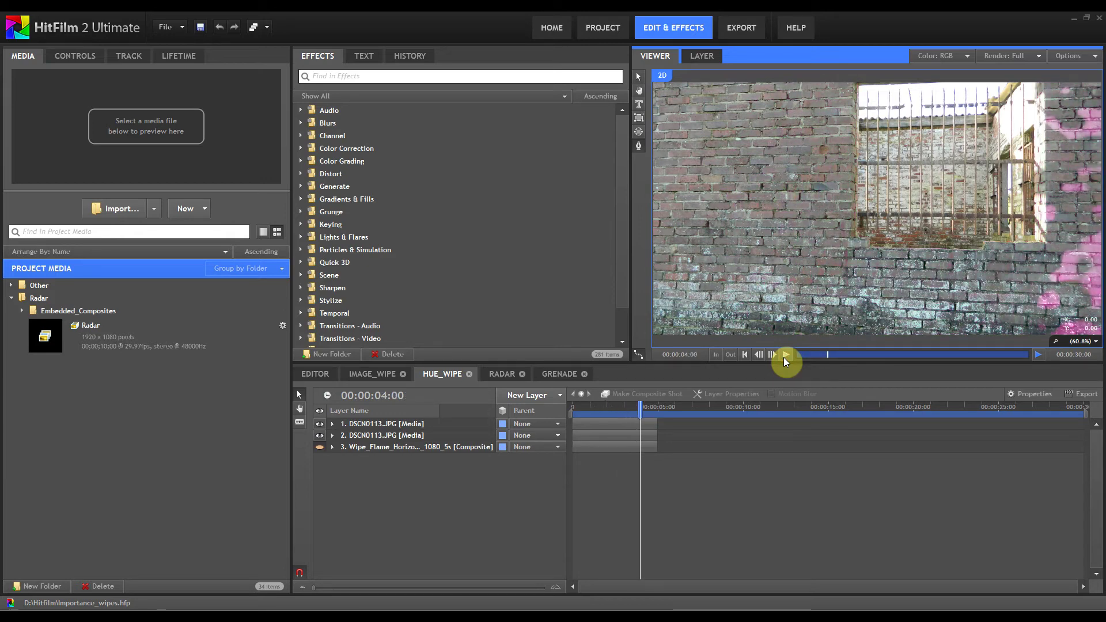
pyautogui.click(496, 377)
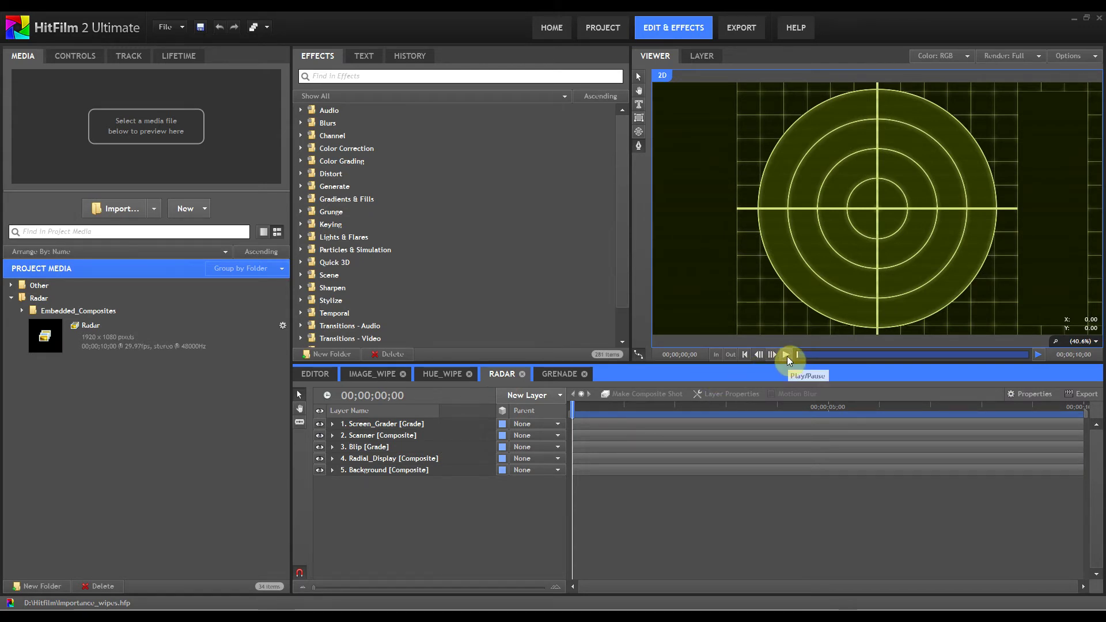
# - Play and stop the RADAR composite's radar sweep animation
pyautogui.click(787, 356)
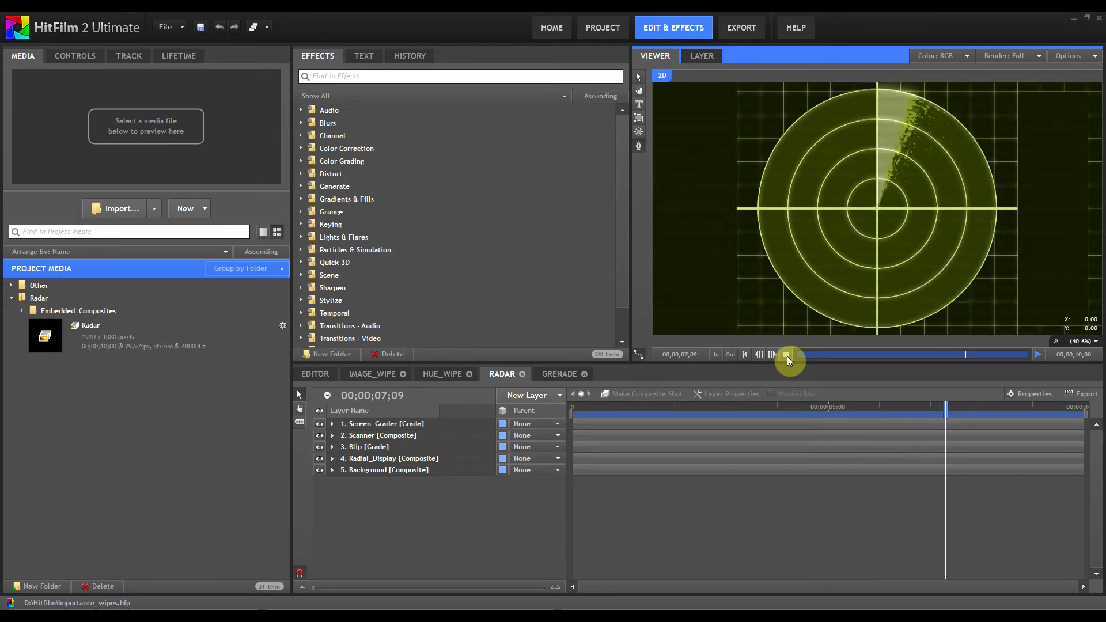
pyautogui.click(786, 355)
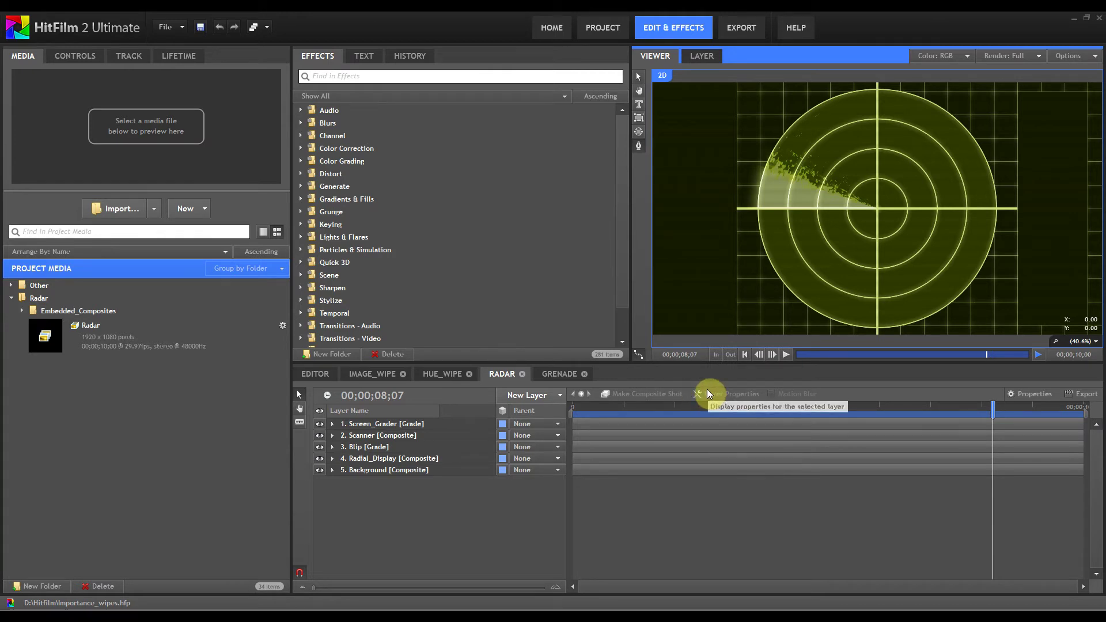
pyautogui.click(558, 378)
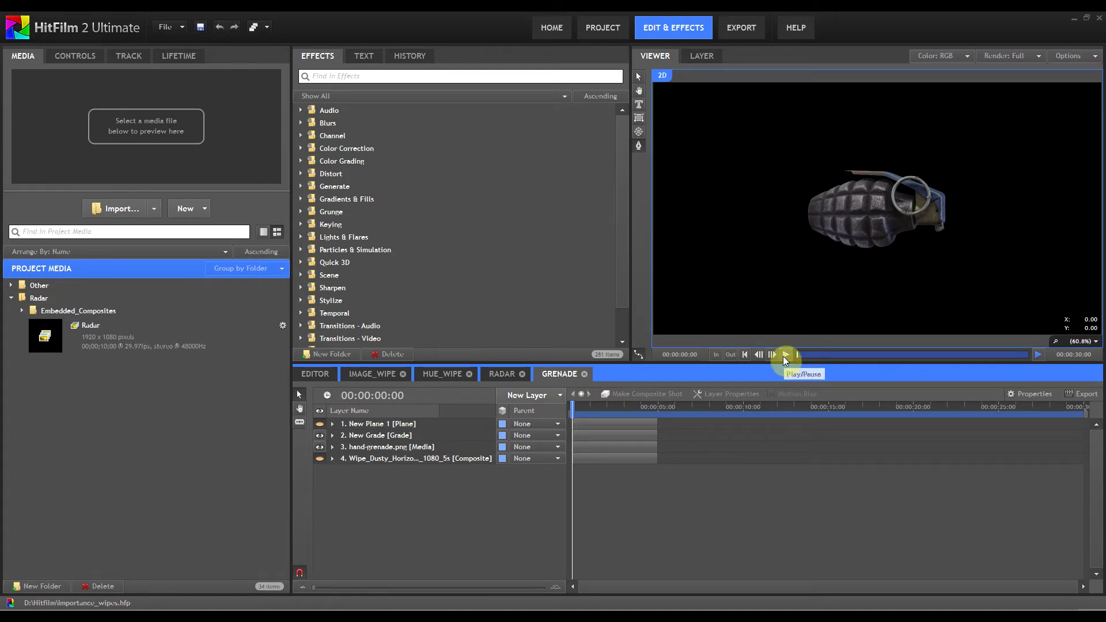
# - Play the grenade disintegration and scrub frame by frame, settling at 00:00:02:05
pyautogui.click(784, 355)
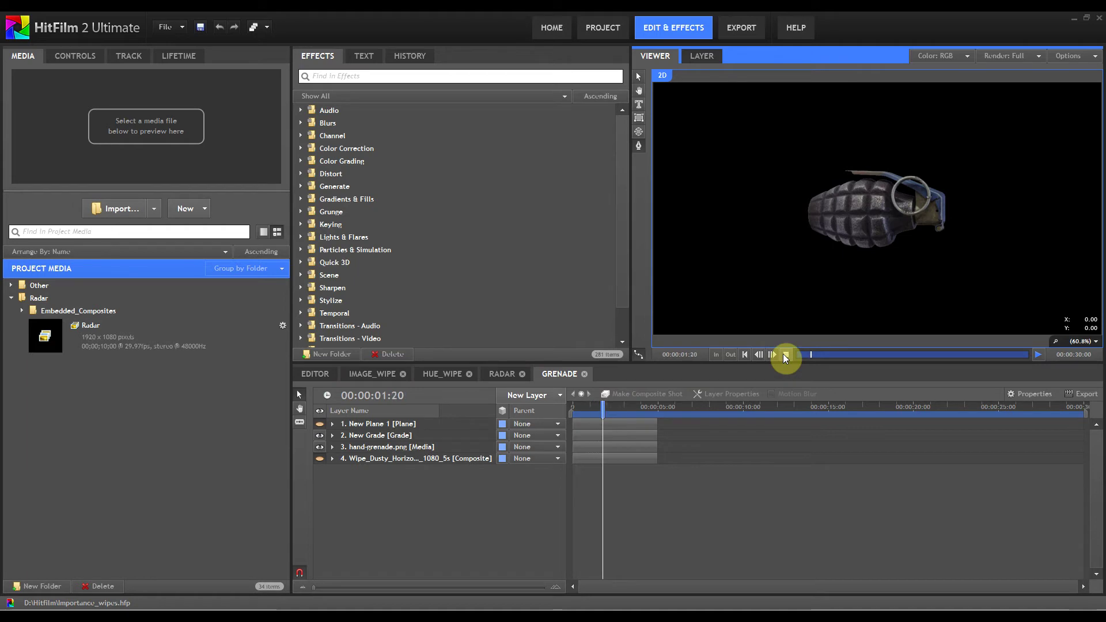
pyautogui.click(784, 355)
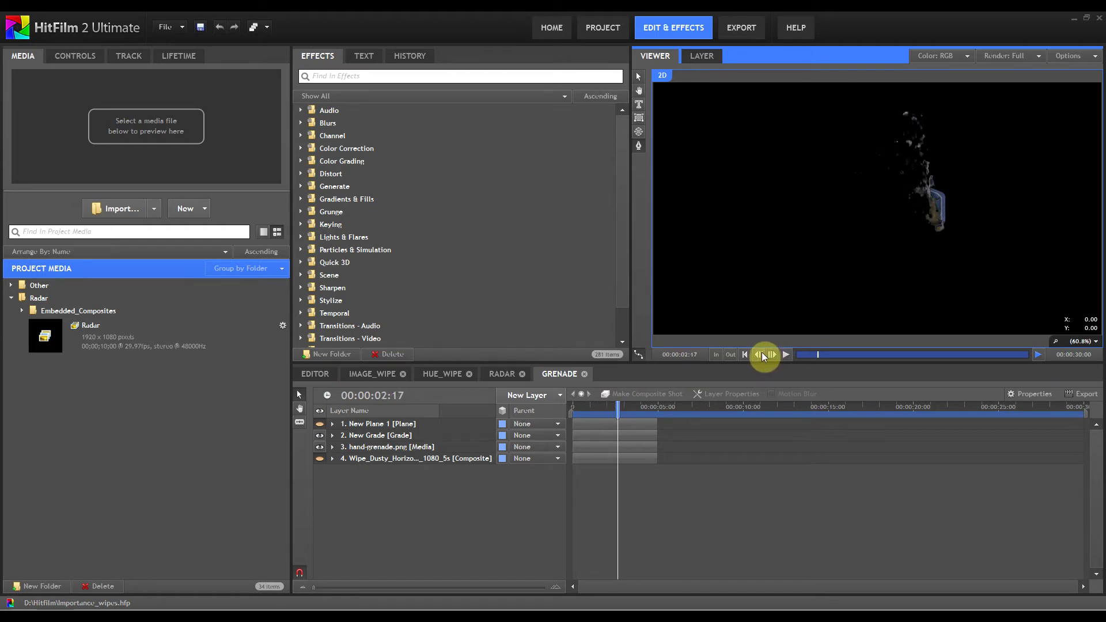
pyautogui.click(762, 353)
pyautogui.click(761, 353)
pyautogui.click(762, 354)
pyautogui.click(762, 354)
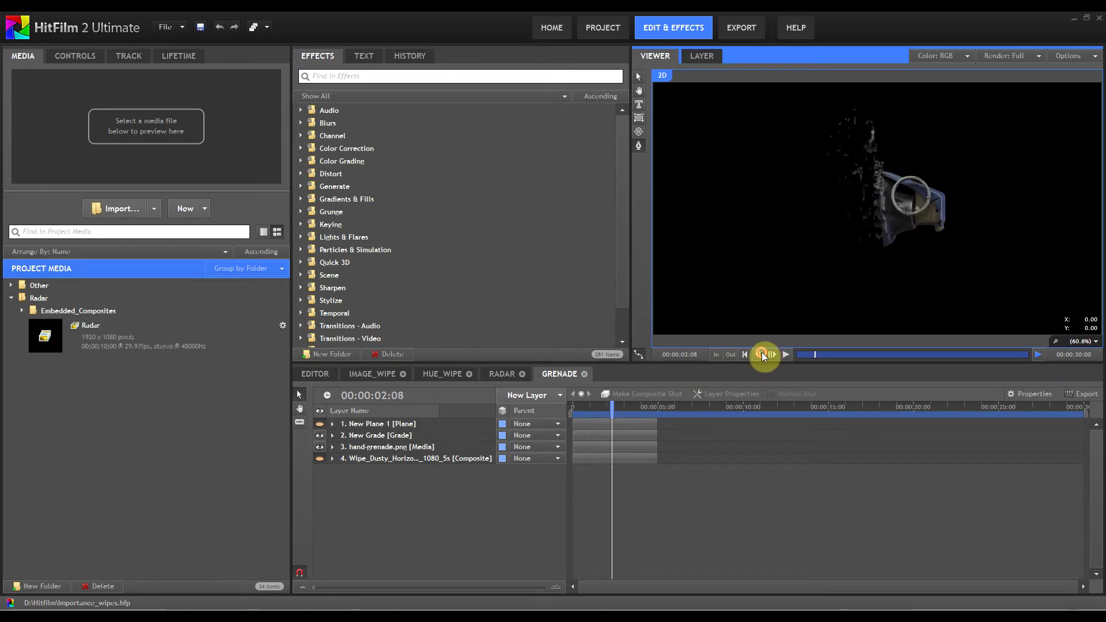
pyautogui.click(761, 354)
pyautogui.click(761, 354)
pyautogui.click(762, 354)
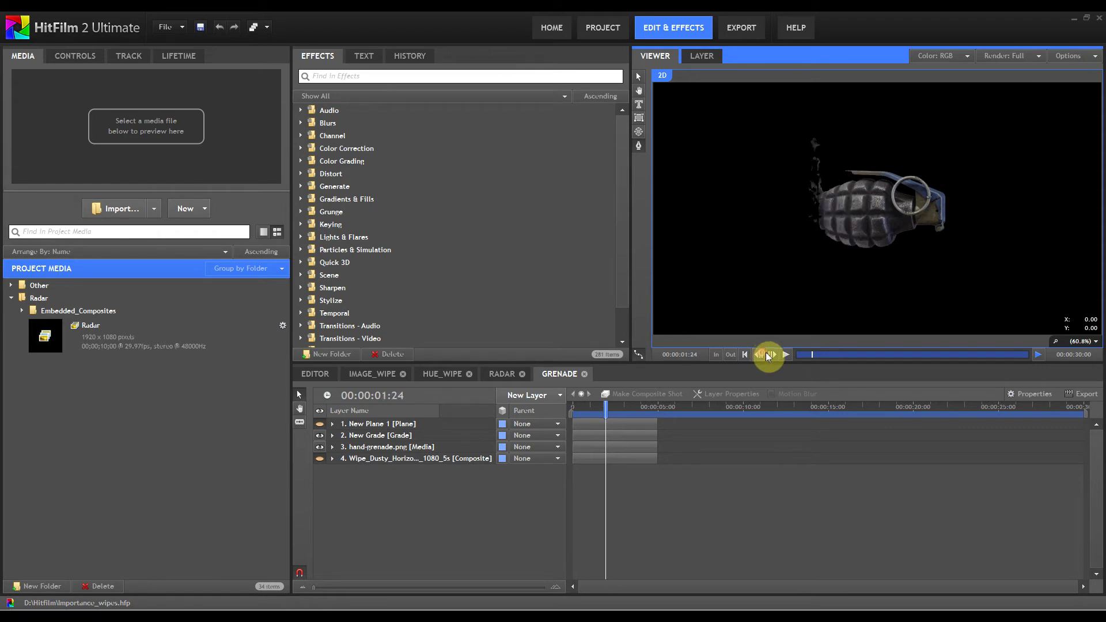
pyautogui.click(769, 353)
pyautogui.click(769, 354)
pyautogui.click(770, 354)
pyautogui.click(770, 354)
pyautogui.click(770, 353)
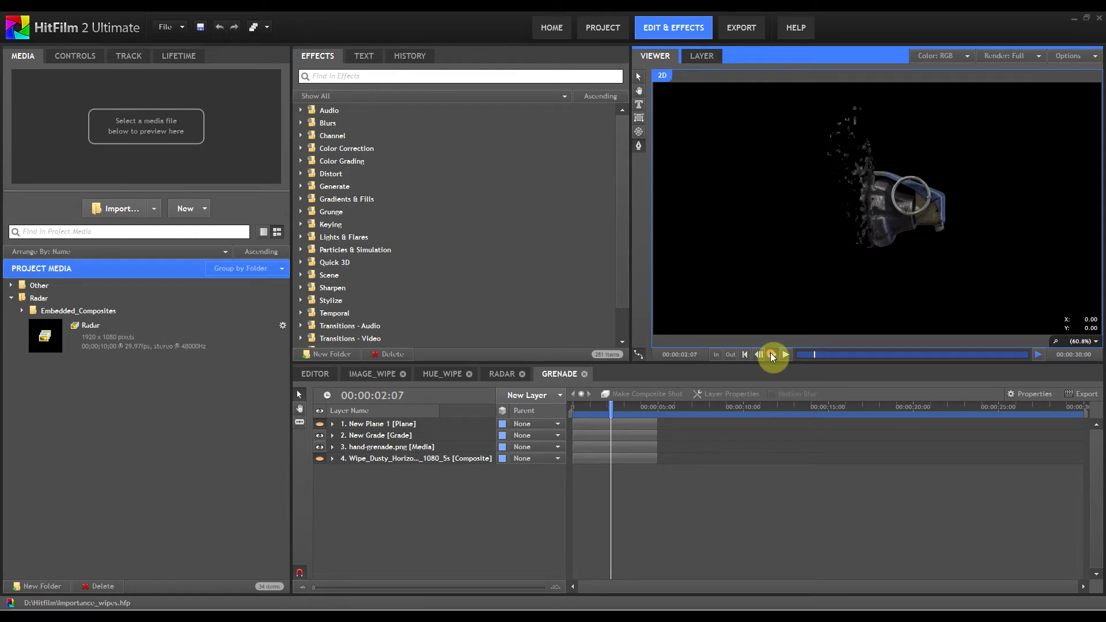
pyautogui.click(770, 354)
pyautogui.click(770, 354)
pyautogui.click(770, 353)
pyautogui.click(769, 353)
pyautogui.click(770, 354)
pyautogui.click(770, 354)
pyautogui.click(770, 353)
pyautogui.click(770, 354)
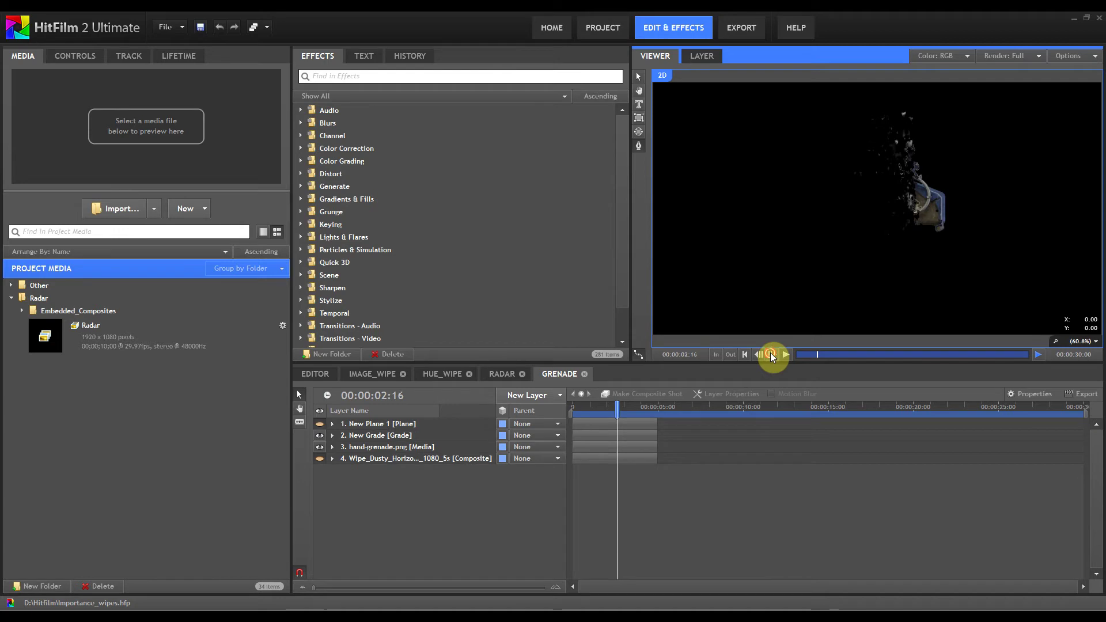
pyautogui.click(771, 354)
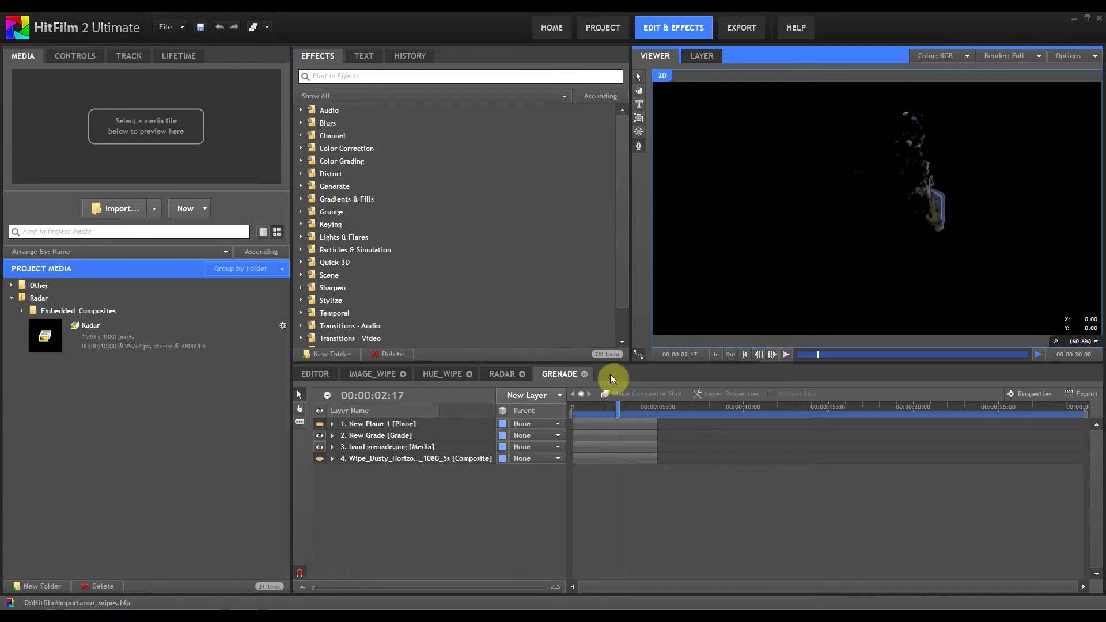
pyautogui.click(759, 354)
pyautogui.click(759, 354)
pyautogui.click(758, 354)
pyautogui.click(759, 354)
pyautogui.click(758, 354)
pyautogui.click(759, 353)
pyautogui.click(758, 354)
pyautogui.click(758, 354)
pyautogui.click(759, 357)
pyautogui.click(758, 357)
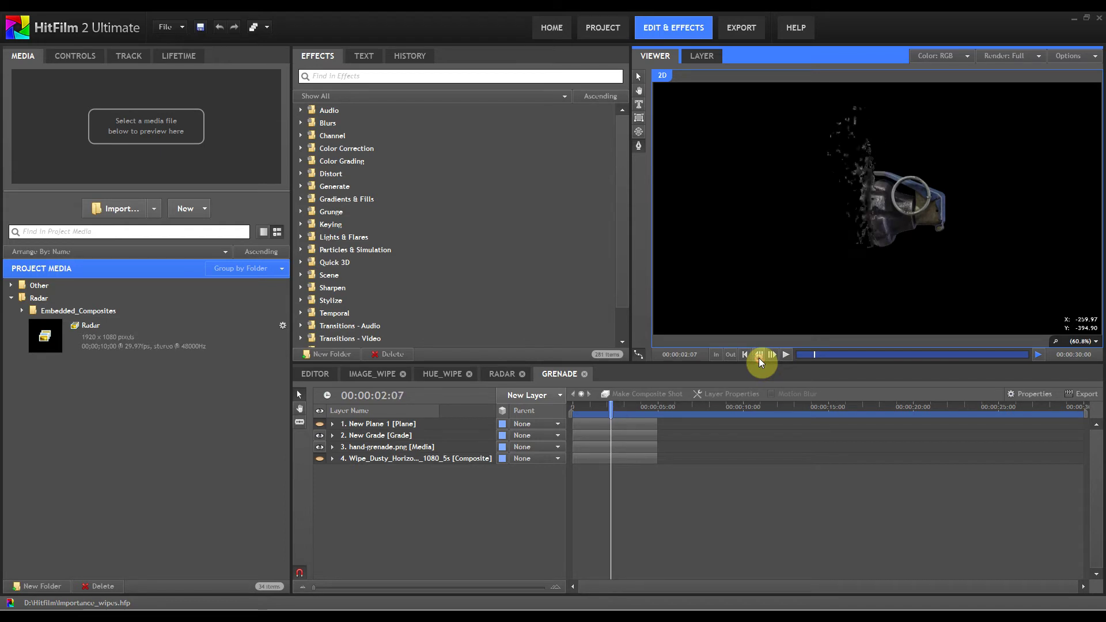
pyautogui.click(759, 358)
pyautogui.click(759, 358)
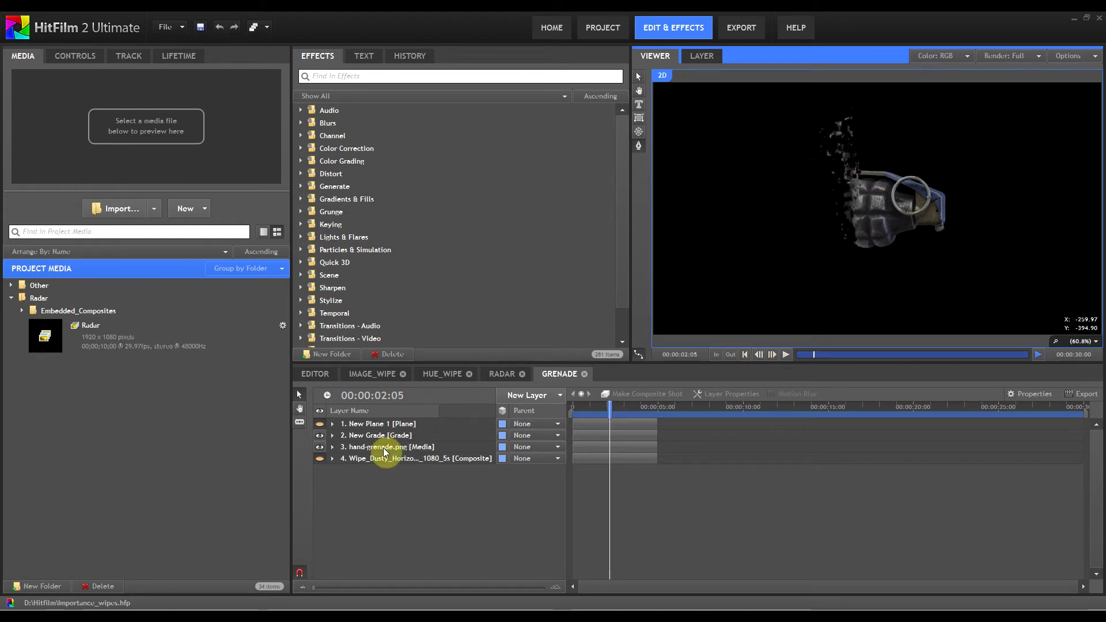
# - Expand layer 2 New Grade in the timeline to reveal Transform, Masks and Effects
pyautogui.click(332, 424)
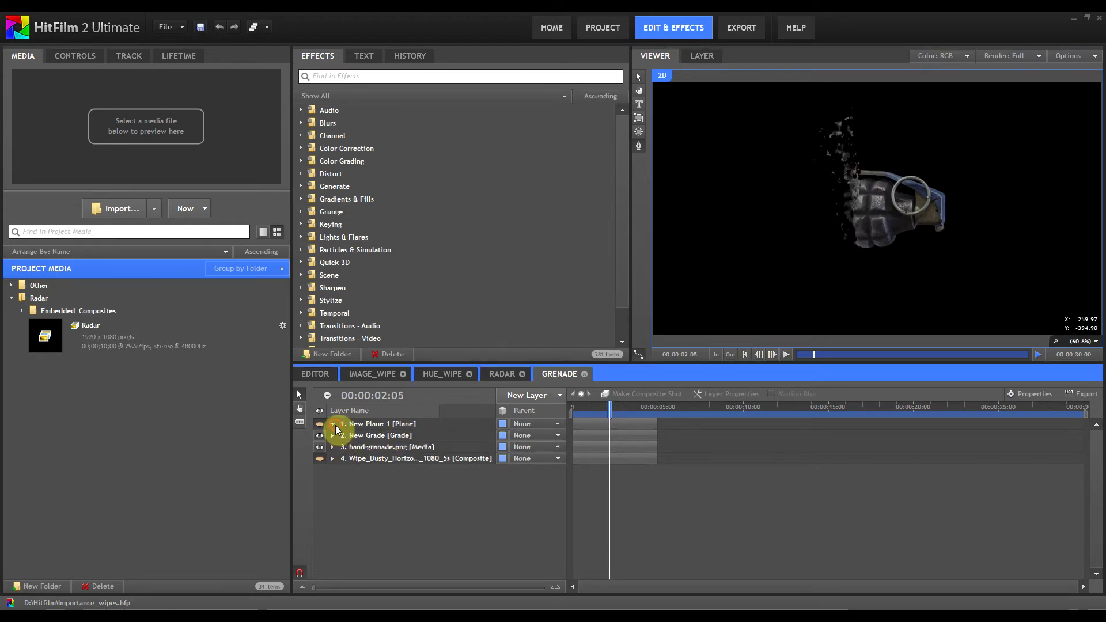
pyautogui.click(332, 424)
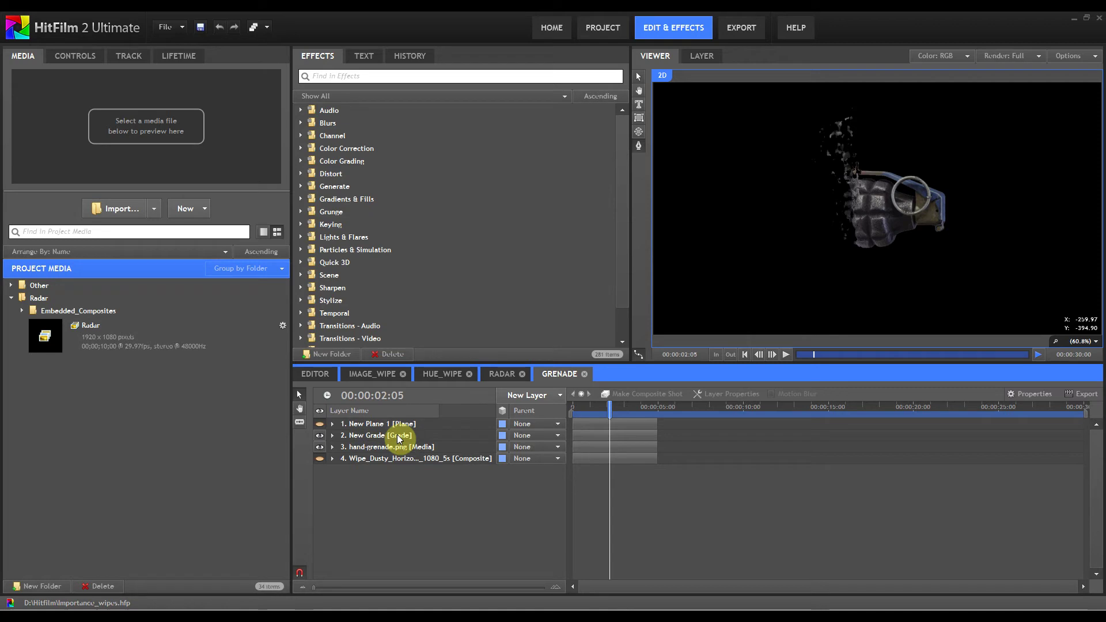
pyautogui.click(333, 435)
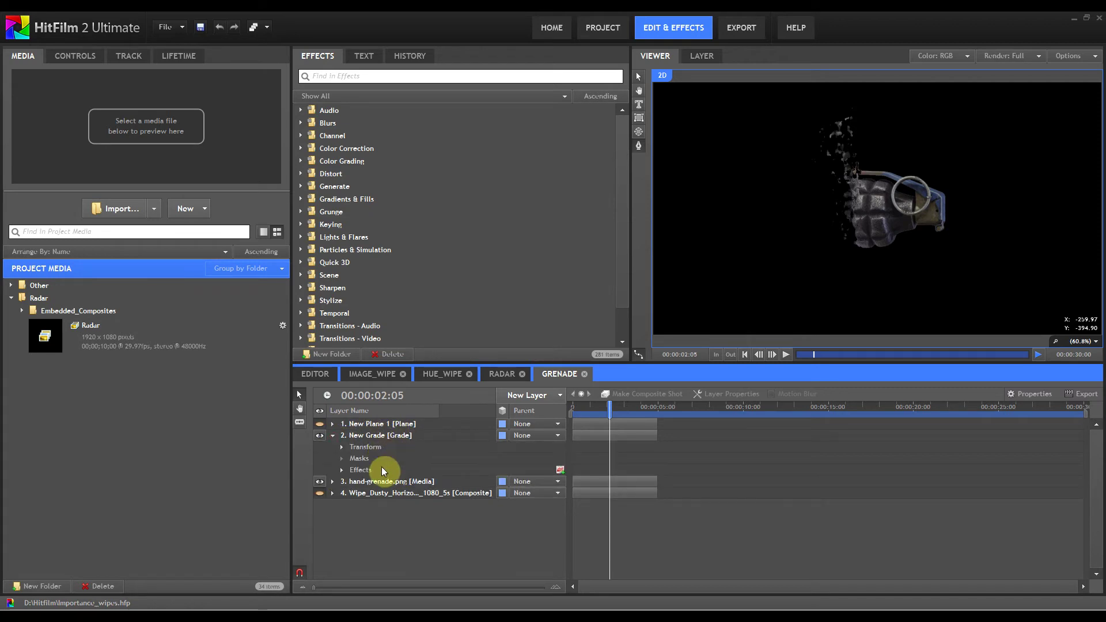
# - Show New Grade's effects and expand the first Displacement and Set Matte settings in Controls
pyautogui.click(356, 470)
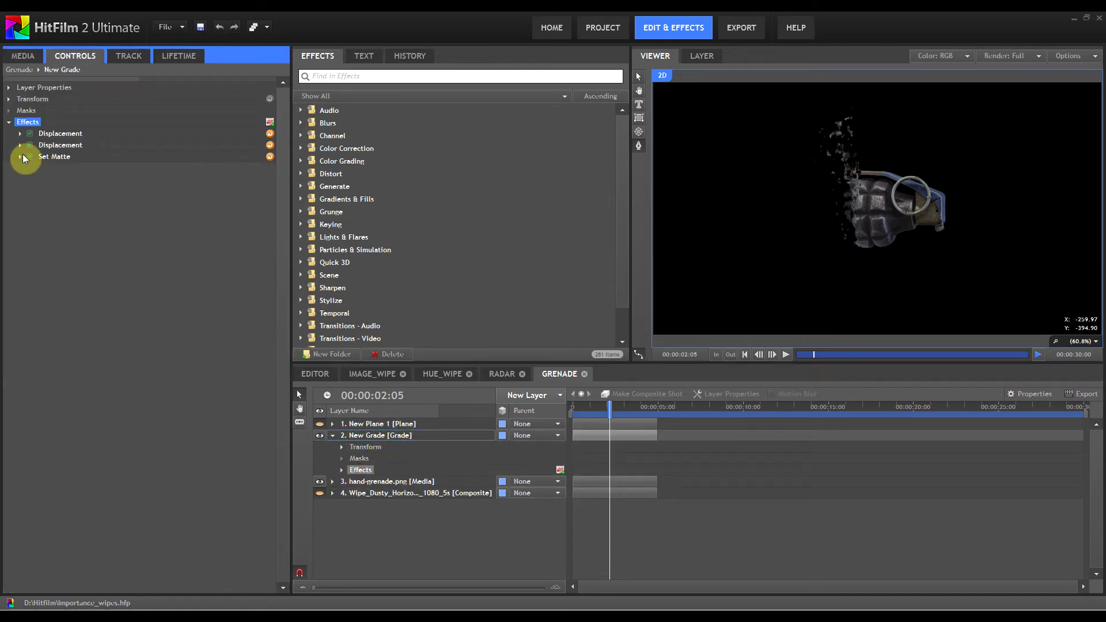
pyautogui.click(19, 134)
pyautogui.click(20, 227)
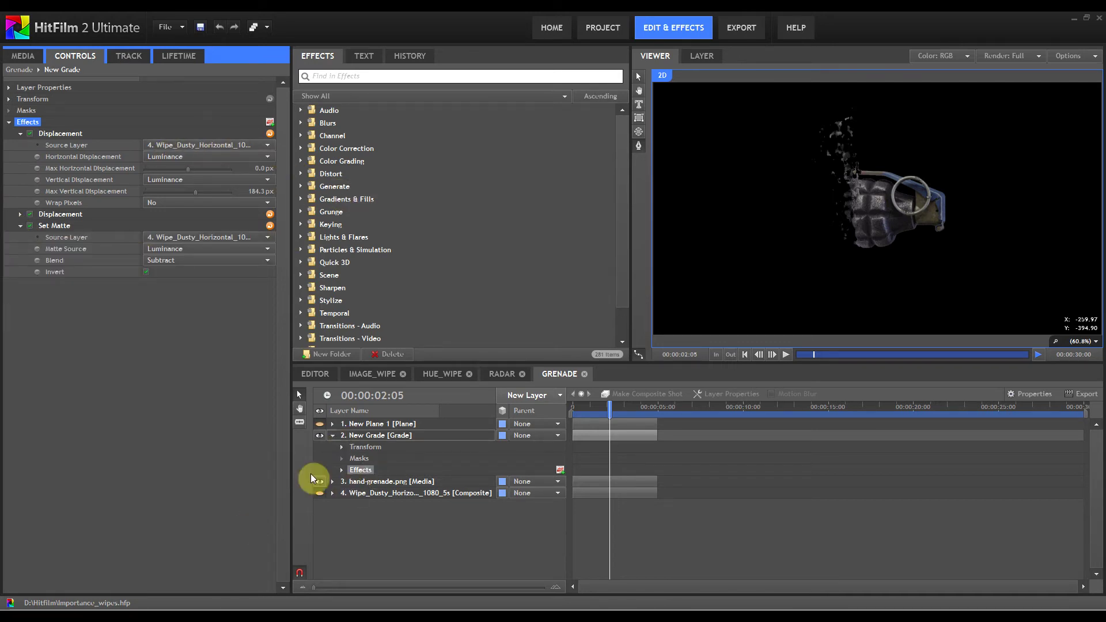
# - Solo the dusty horizontal wipe layer, play it to 00:00:02:24, then re-show hand-grenade.png
pyautogui.click(319, 435)
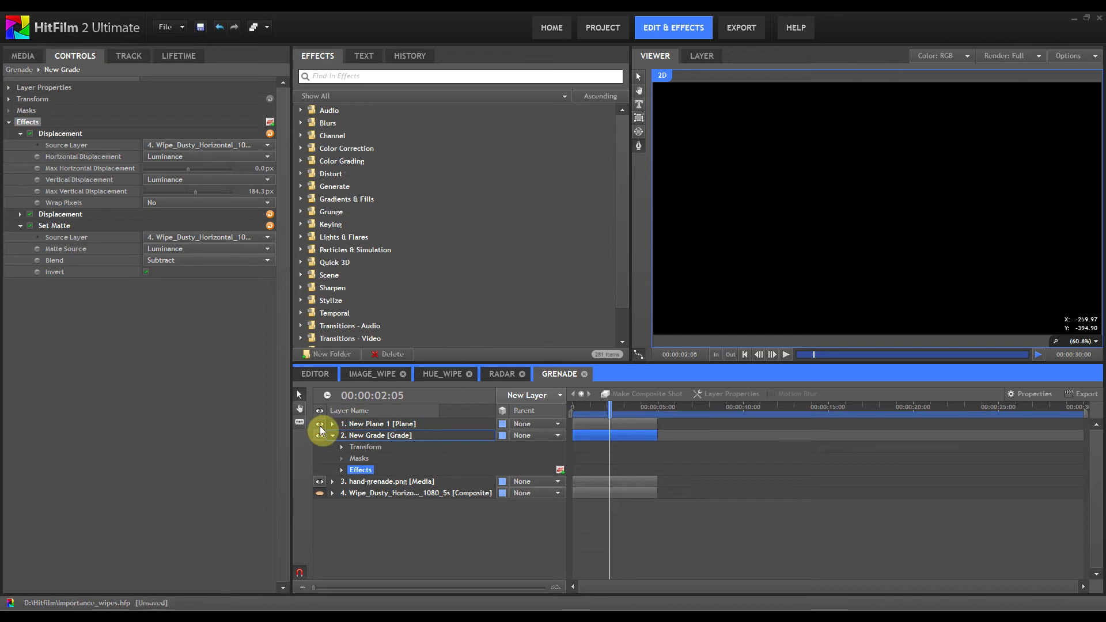
pyautogui.click(319, 492)
pyautogui.click(319, 482)
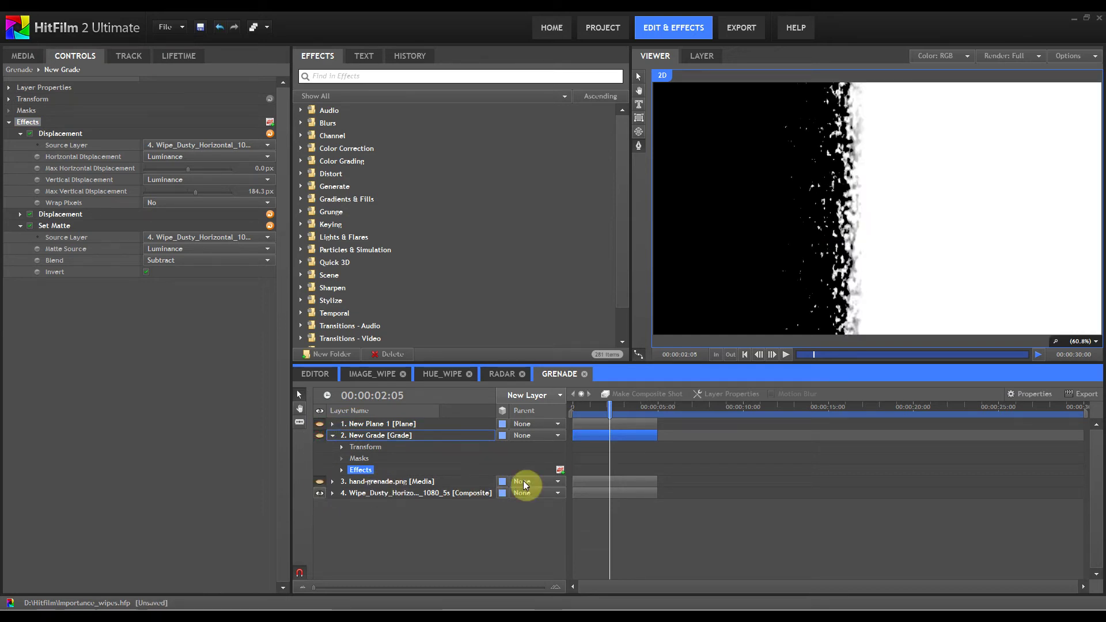
pyautogui.click(786, 354)
pyautogui.click(785, 355)
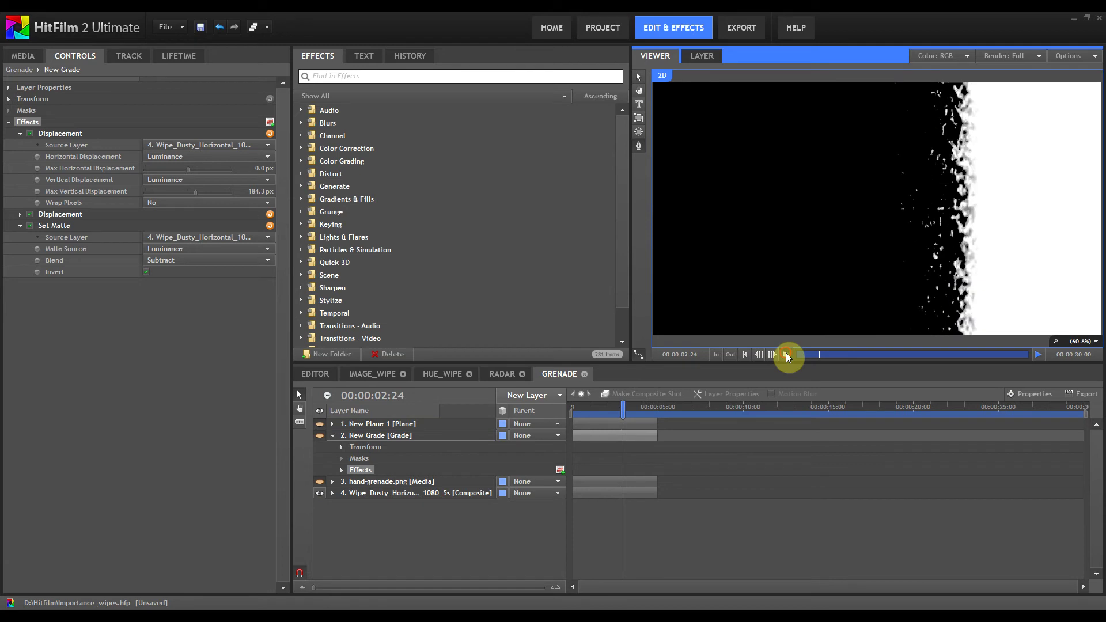
pyautogui.click(319, 481)
# - Hide the wipe layer, restore New Grade, and replay the disintegration backward and forward
pyautogui.click(319, 492)
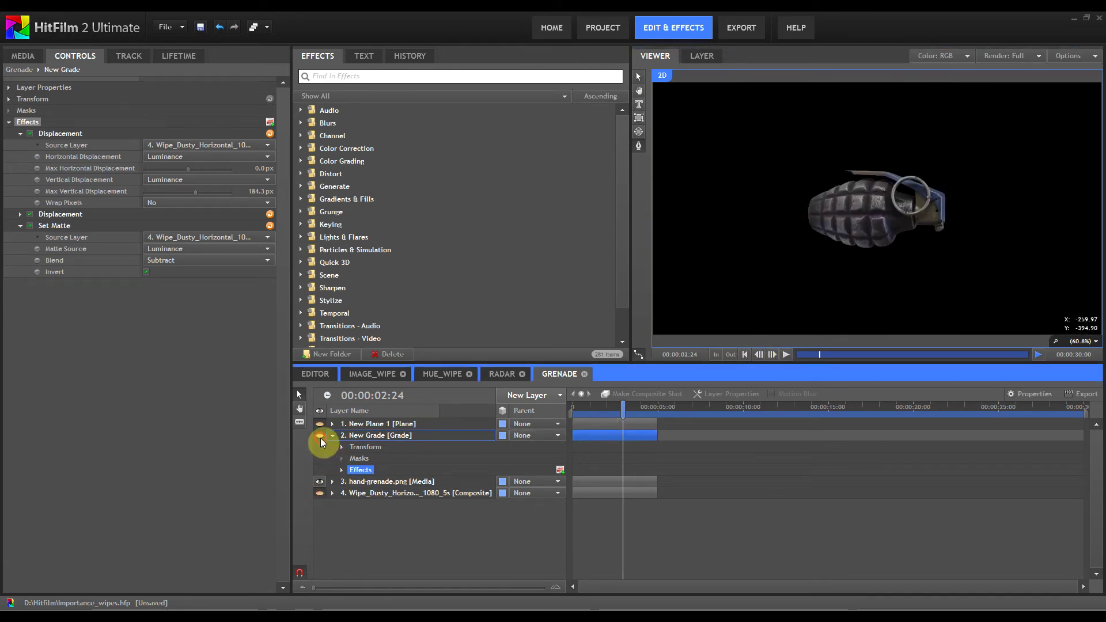
pyautogui.click(320, 435)
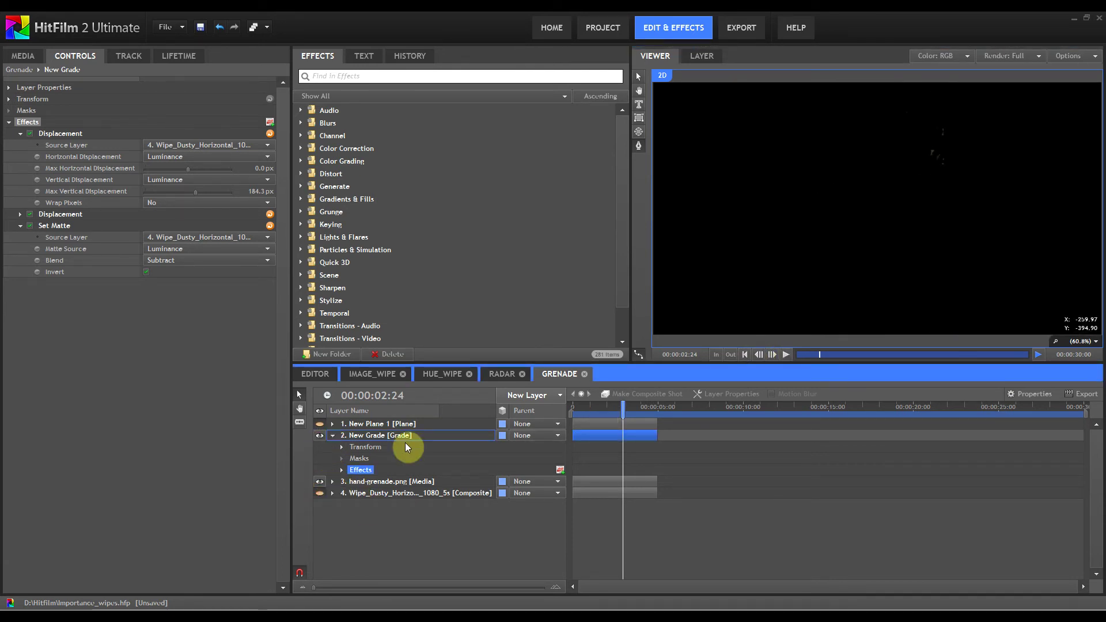
pyautogui.click(757, 356)
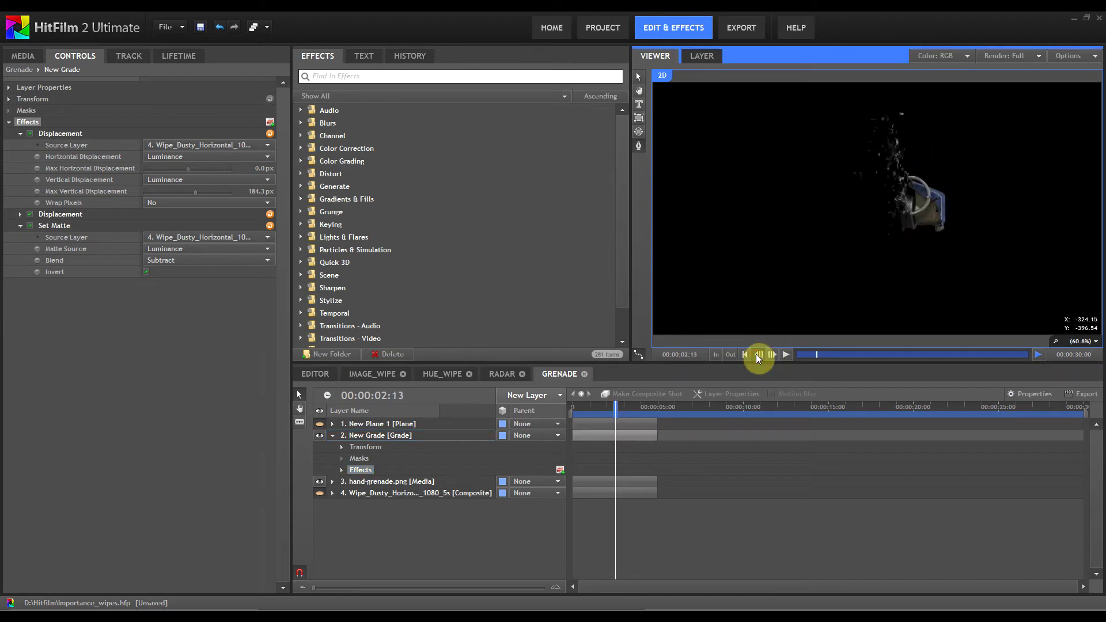
pyautogui.click(758, 354)
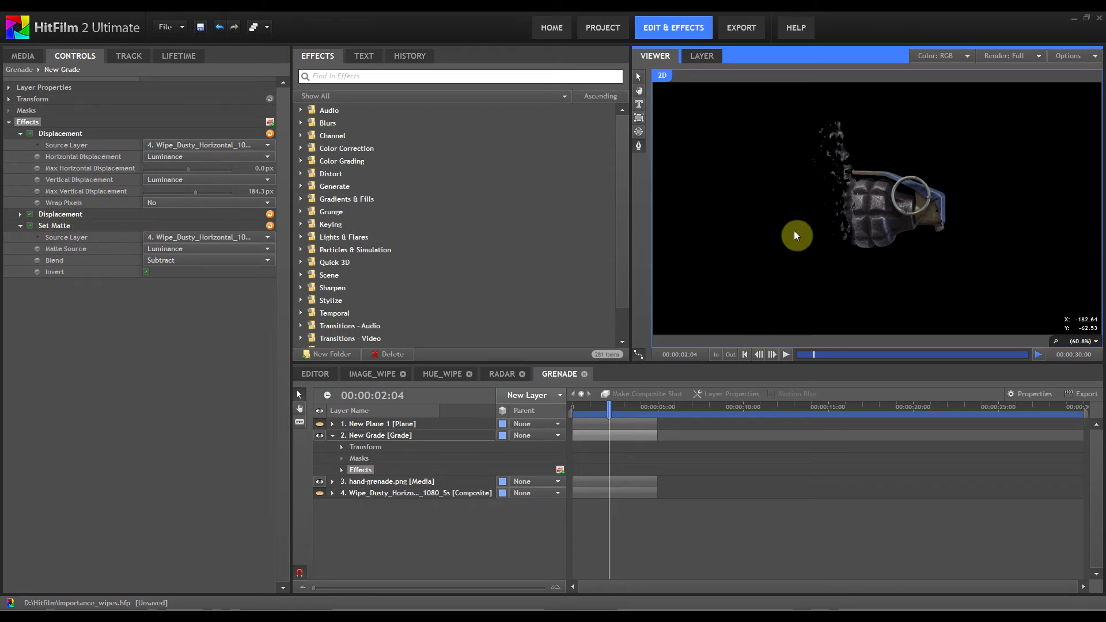
pyautogui.click(784, 355)
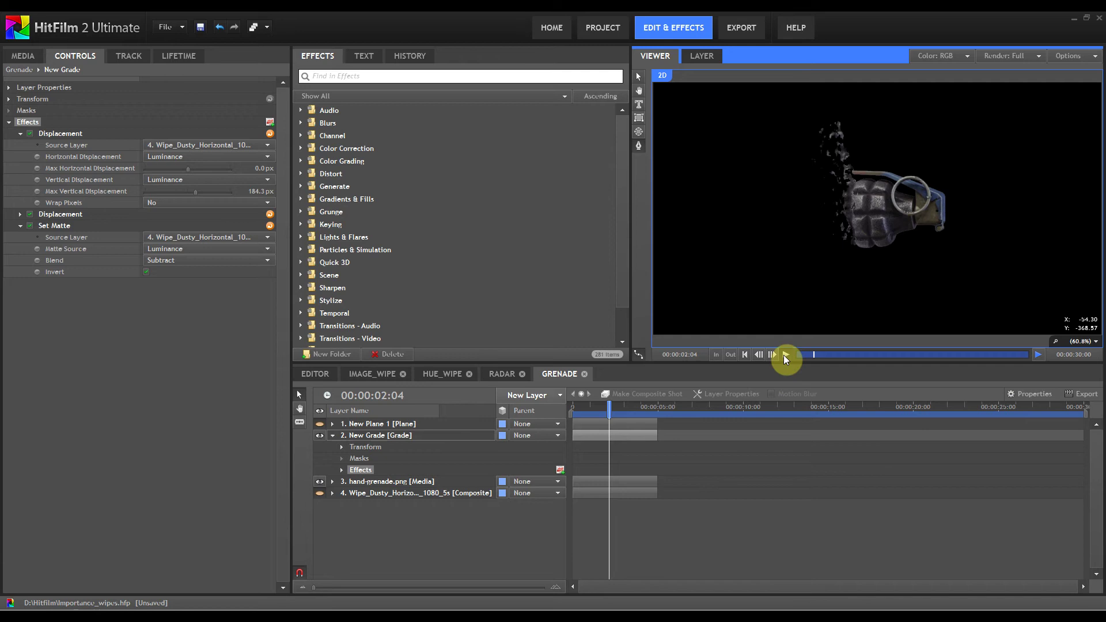
pyautogui.click(758, 355)
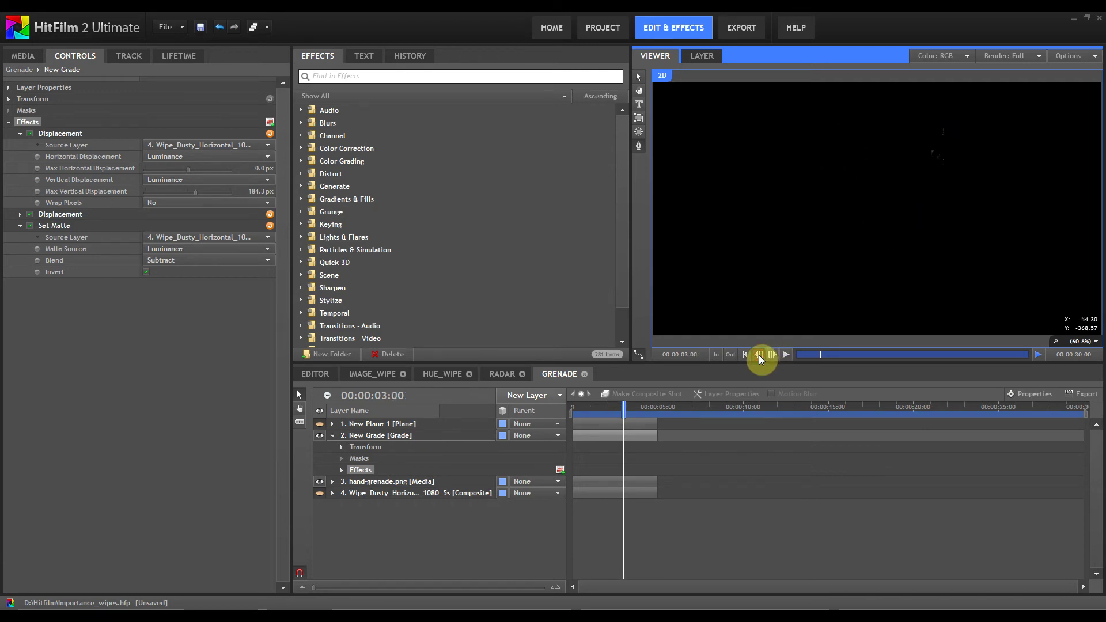
pyautogui.click(759, 355)
pyautogui.click(759, 355)
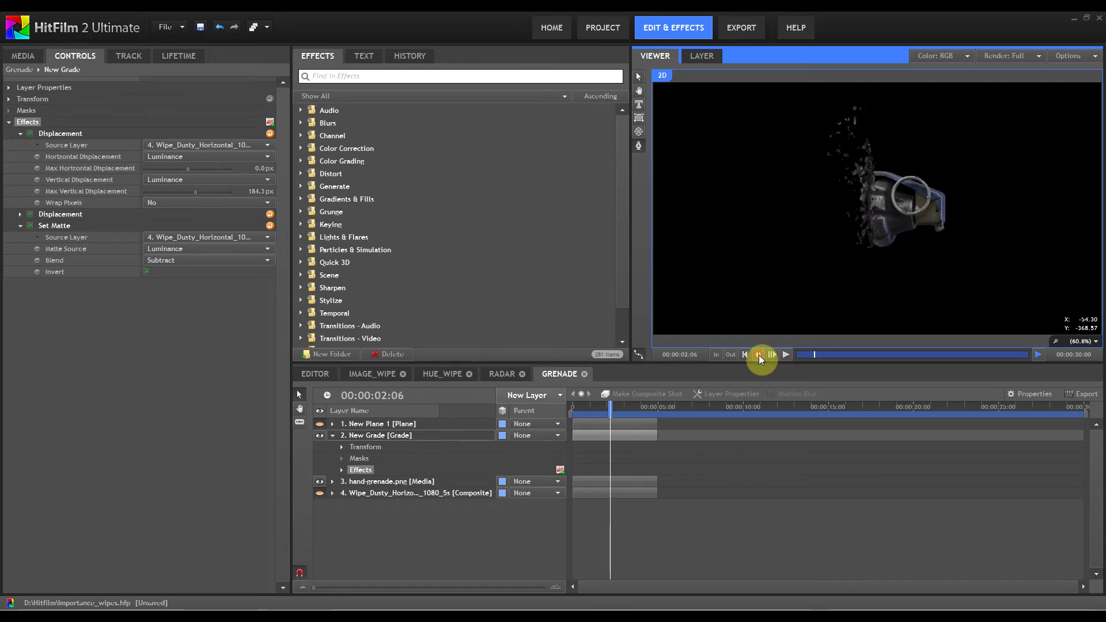
pyautogui.click(758, 355)
pyautogui.click(759, 355)
pyautogui.click(758, 354)
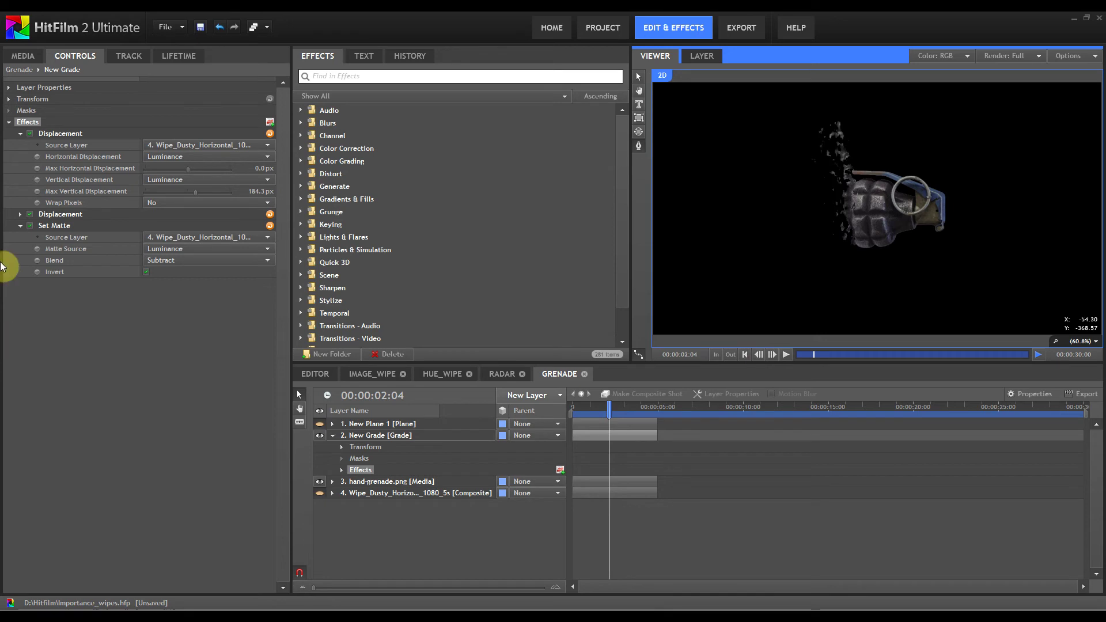
# - Disable Set Matte, play the disintegration, and step back to 00:00:02:05
pyautogui.click(29, 225)
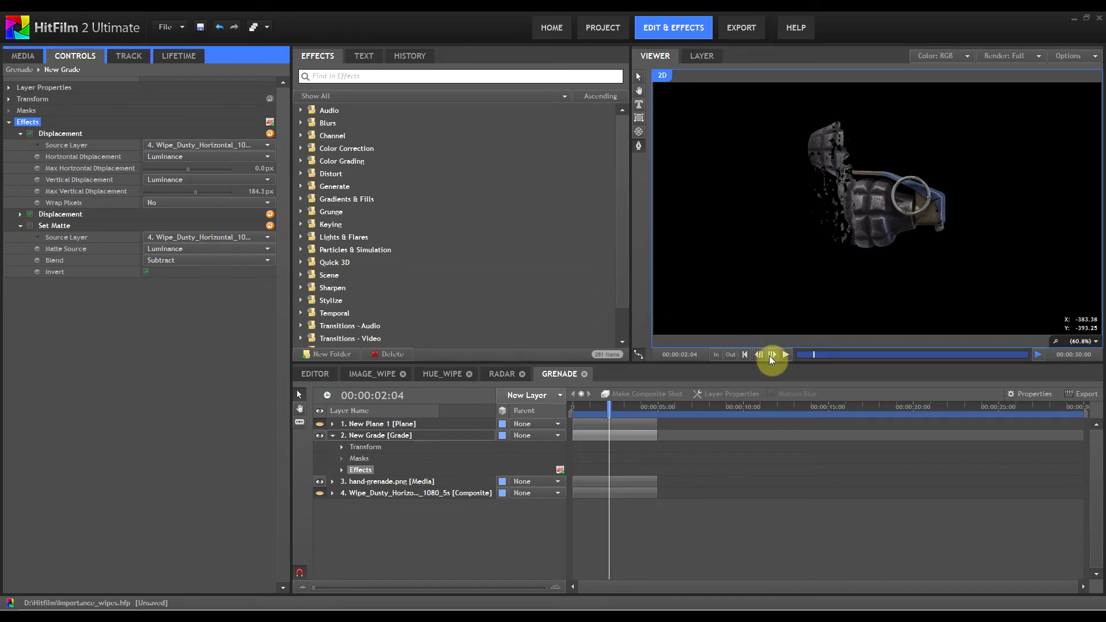
pyautogui.click(784, 354)
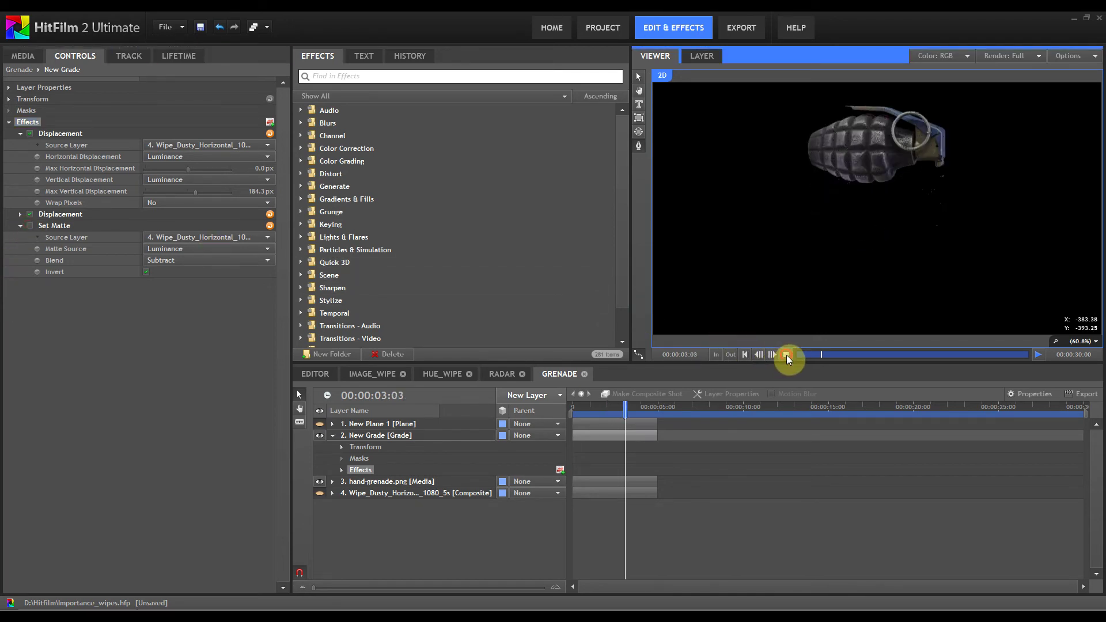
pyautogui.click(758, 355)
pyautogui.click(759, 355)
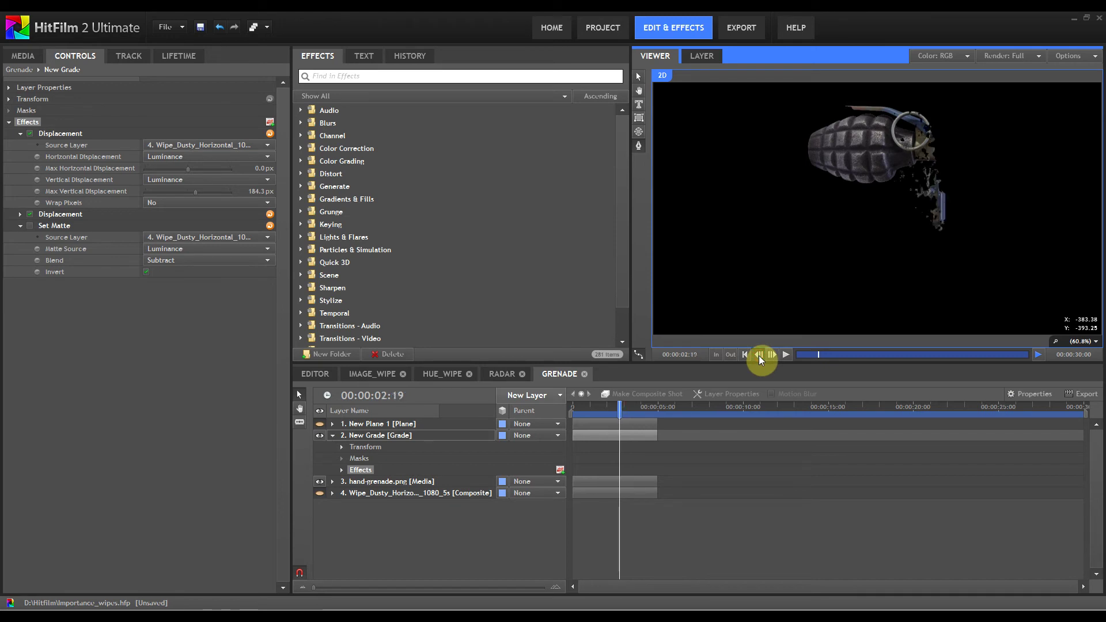
pyautogui.click(759, 354)
pyautogui.click(758, 355)
pyautogui.click(759, 354)
pyautogui.click(758, 354)
pyautogui.click(758, 355)
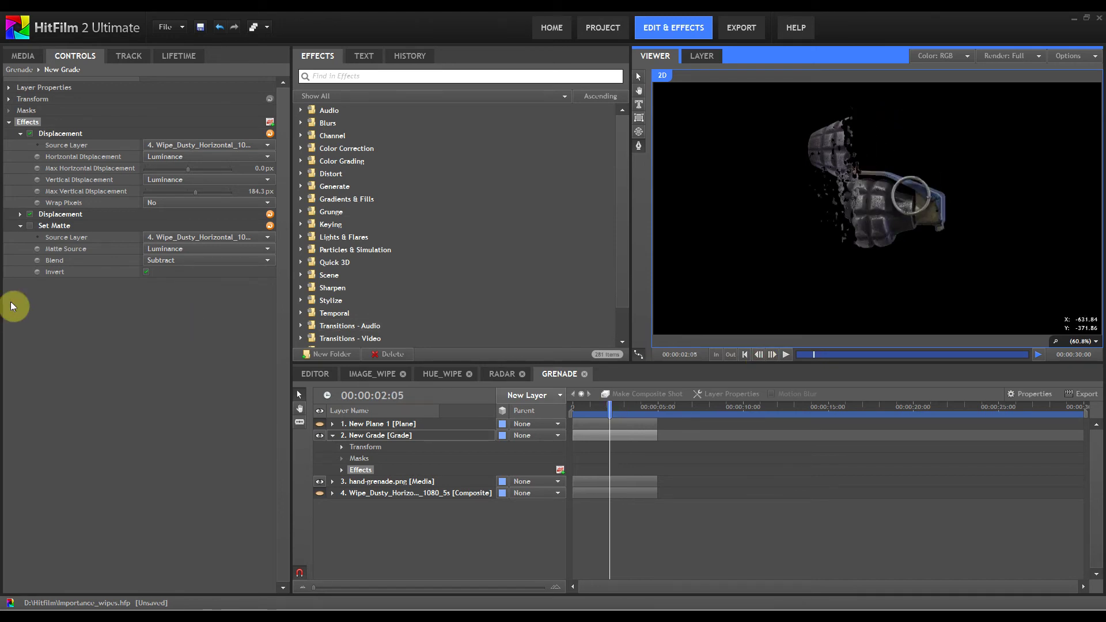
# - Re-enable Set Matte, replay the disintegration to 00:00:02:23, and return to 00:00:00:00
pyautogui.click(30, 225)
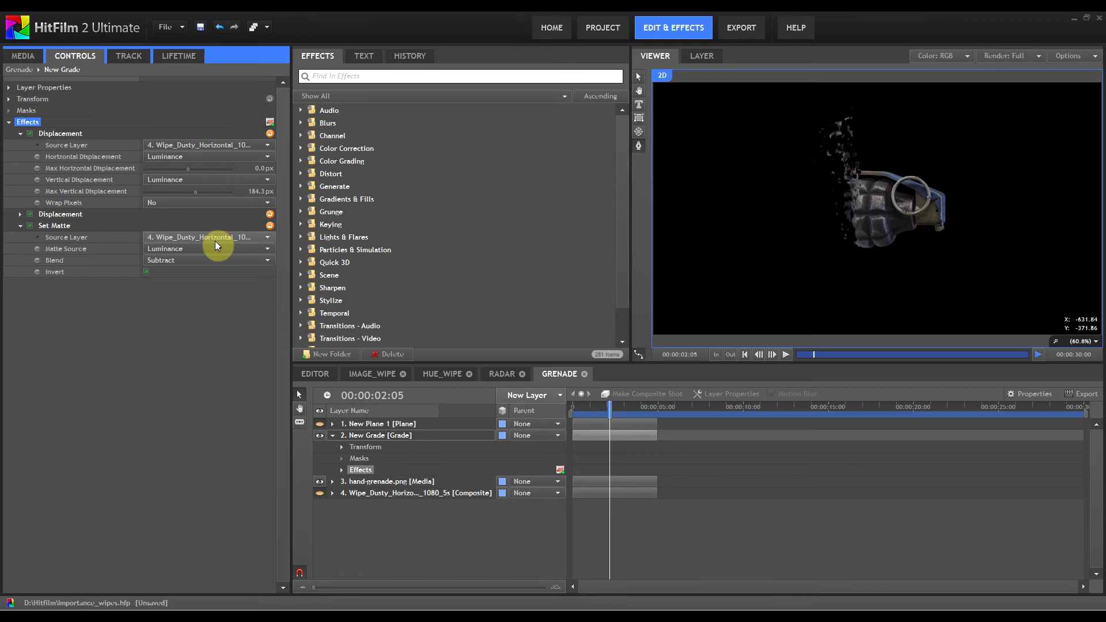
pyautogui.click(784, 353)
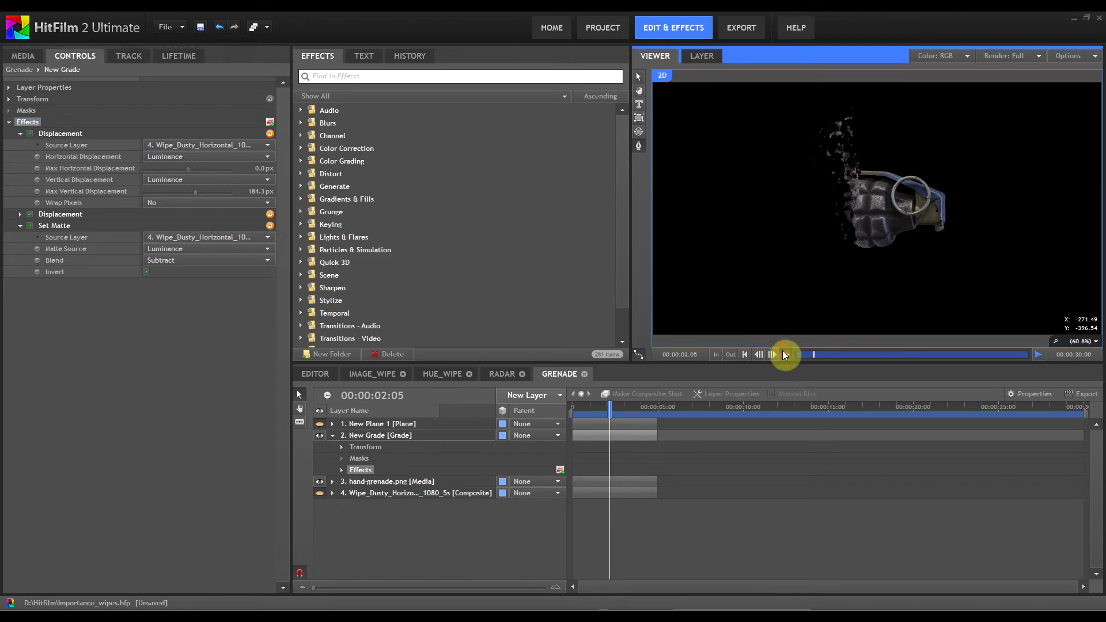
pyautogui.click(786, 354)
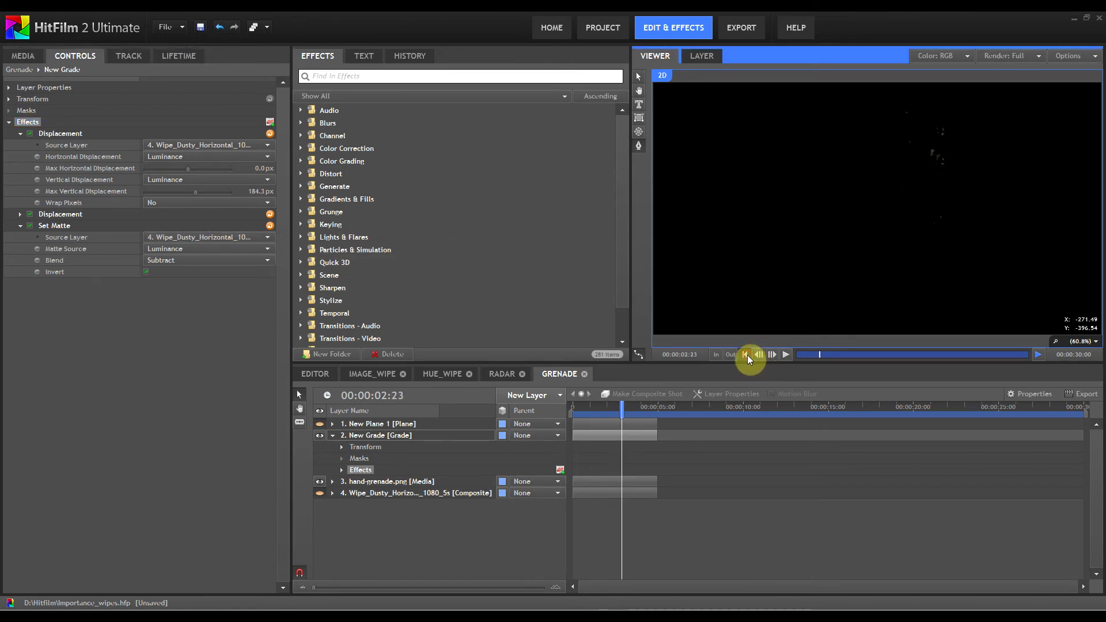
pyautogui.click(746, 354)
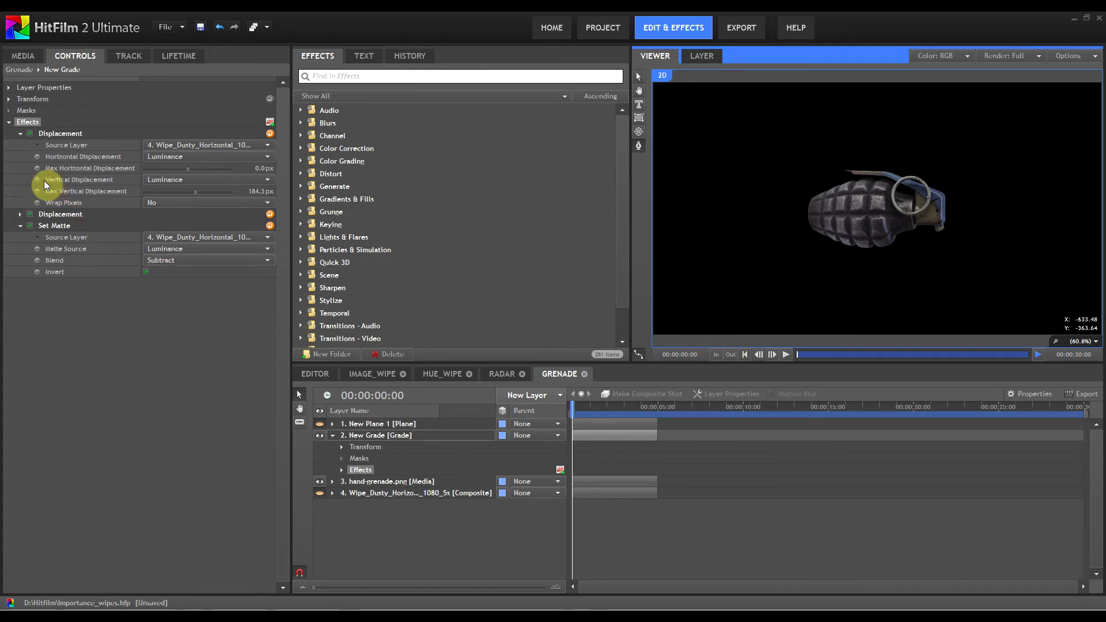
# - Expand the second Displacement (New Plane 1, Red/Green, 184.3 px) and toggle both Displacements to compare
pyautogui.click(30, 214)
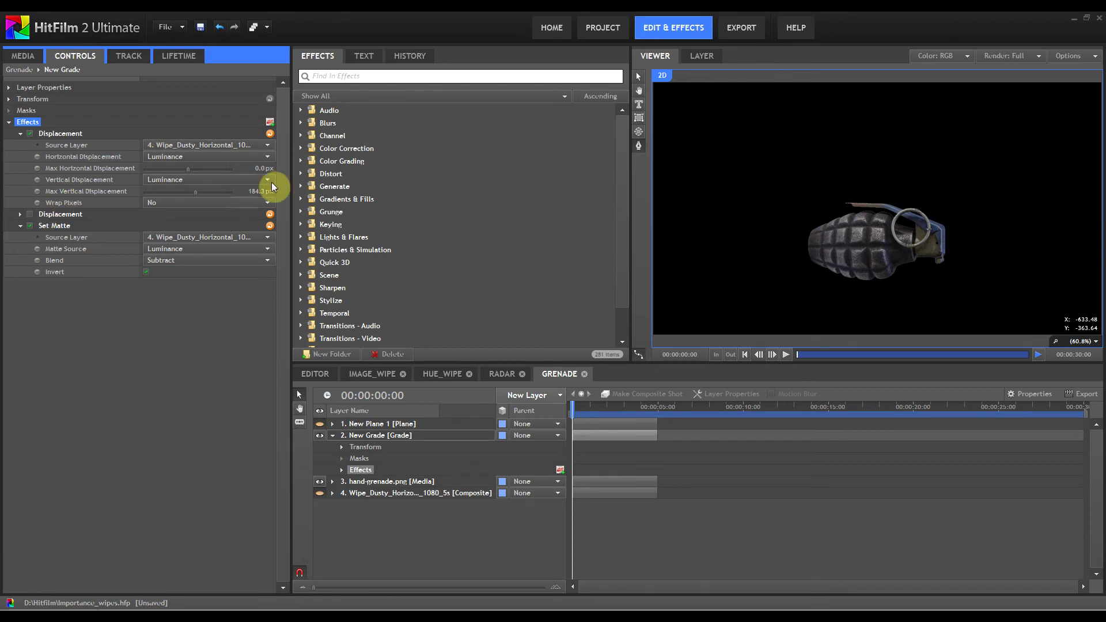
pyautogui.click(22, 216)
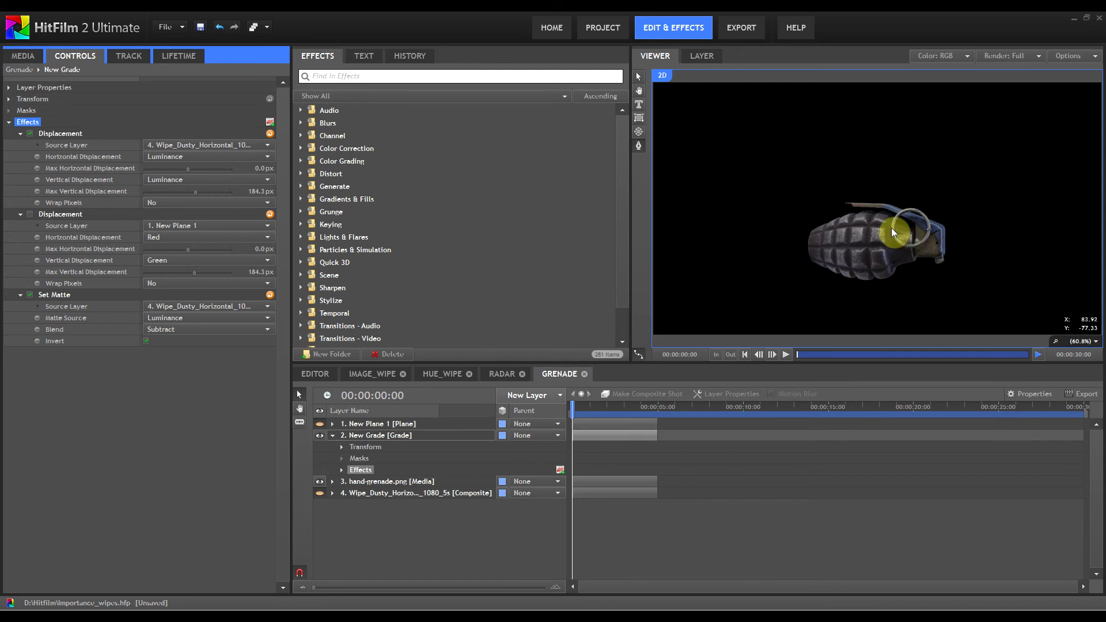
pyautogui.click(30, 134)
pyautogui.click(30, 215)
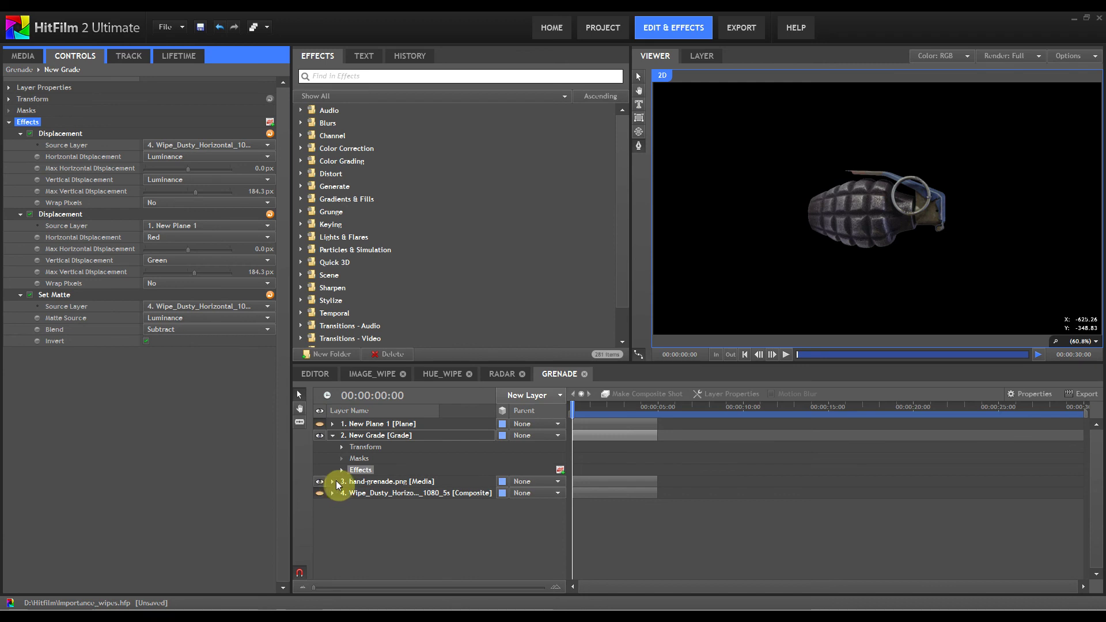
# - Toggle hand-grenade.png's visibility off and on, then play the GRENADE composite from the start
pyautogui.click(317, 481)
pyautogui.click(317, 481)
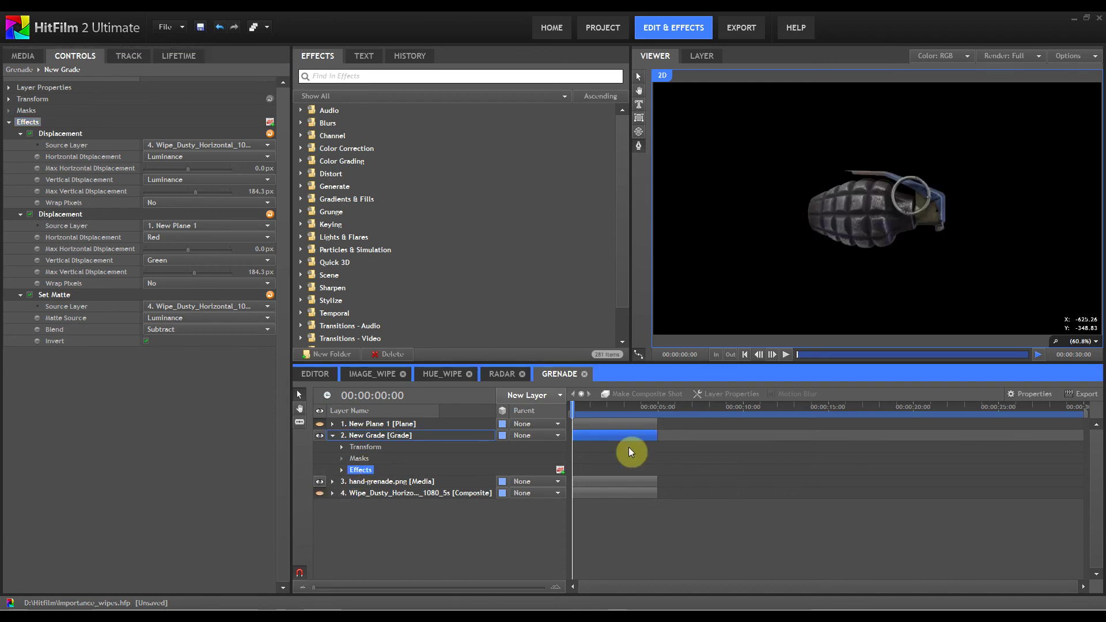
pyautogui.click(770, 356)
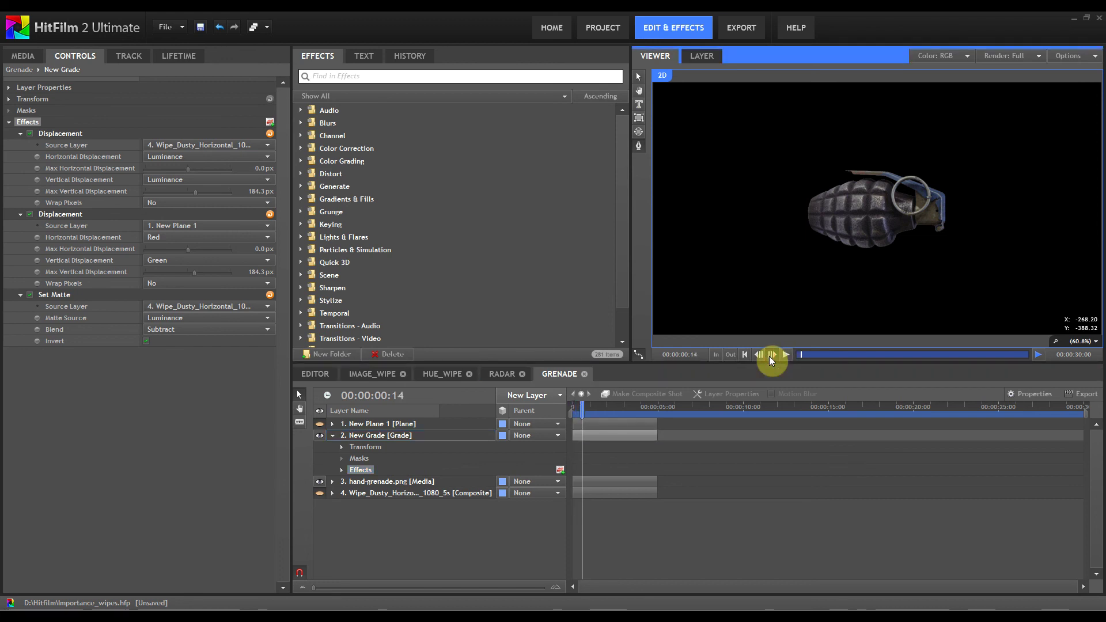